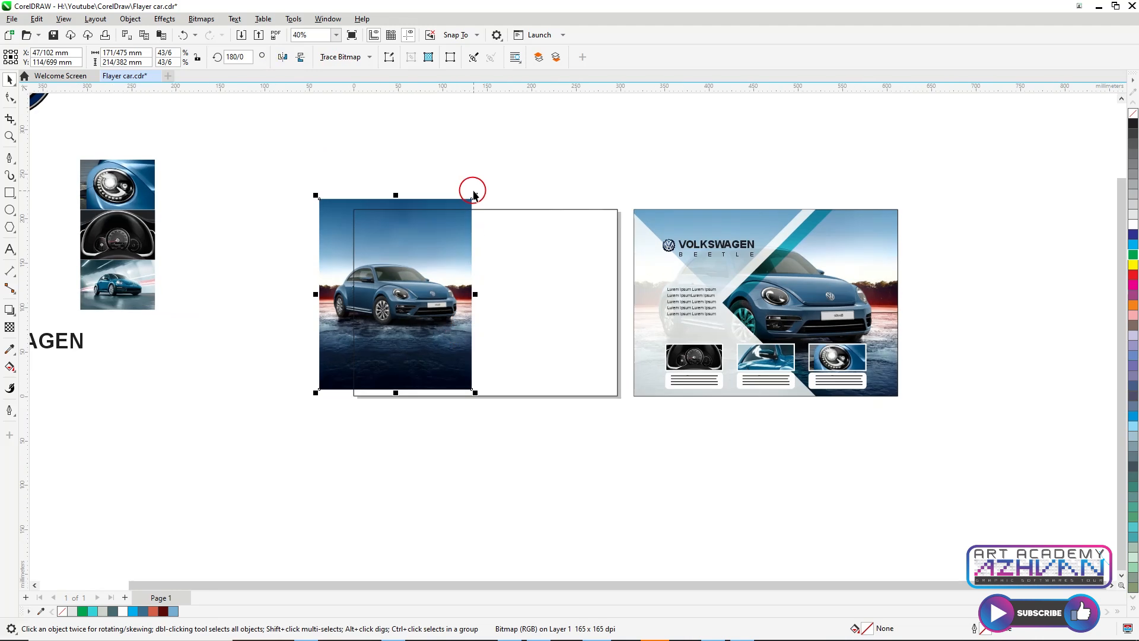
Enlarge the car photo to about 340 × 425 mm and position it so that it covers the whole blank flyer page.
left_click_drag(473, 192, 529, 268)
left_click_drag(615, 184, 666, 150)
left_click_drag(546, 216, 528, 242)
left_click_drag(630, 169, 601, 183)
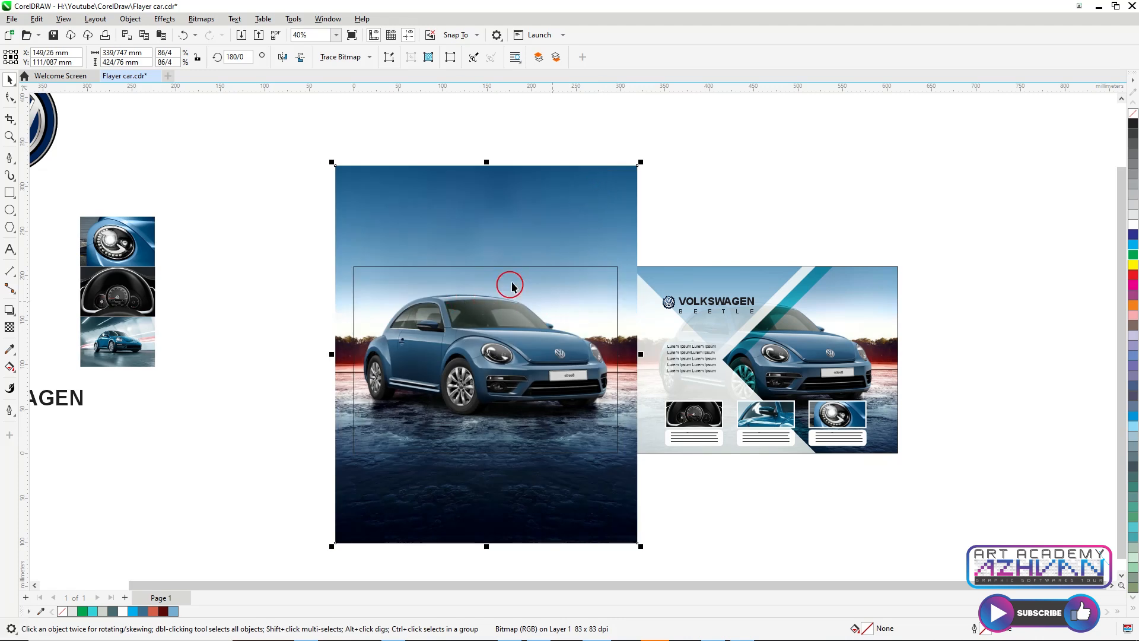
PowerClip the enlarged car photo inside the flyer's page-size rectangle.
right_click(468, 213)
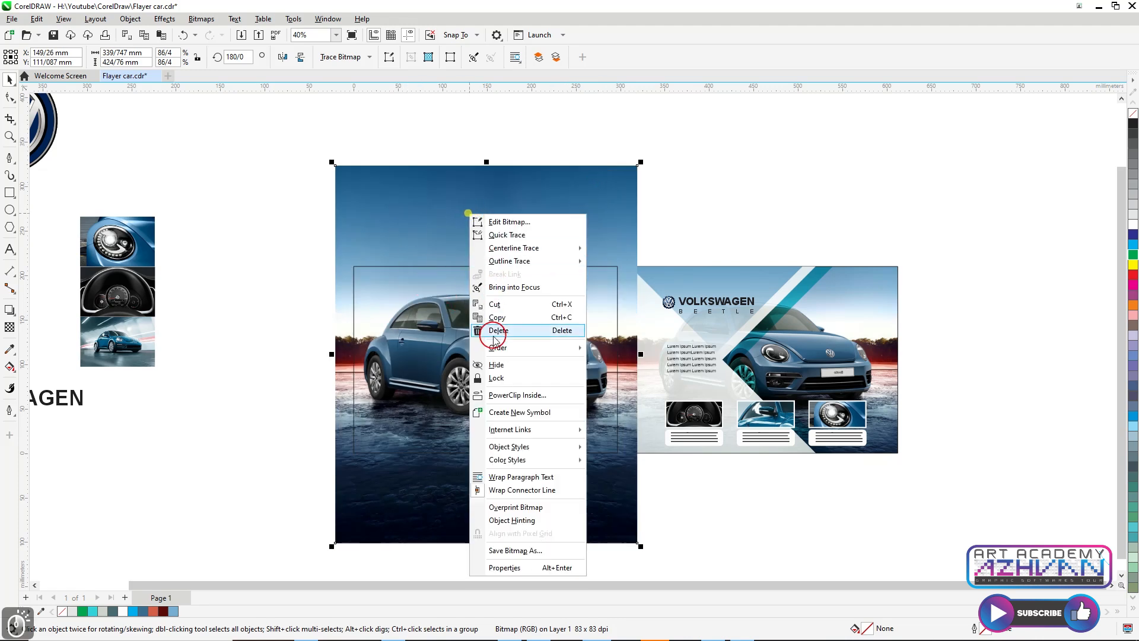
left_click(498, 397)
left_click(406, 334)
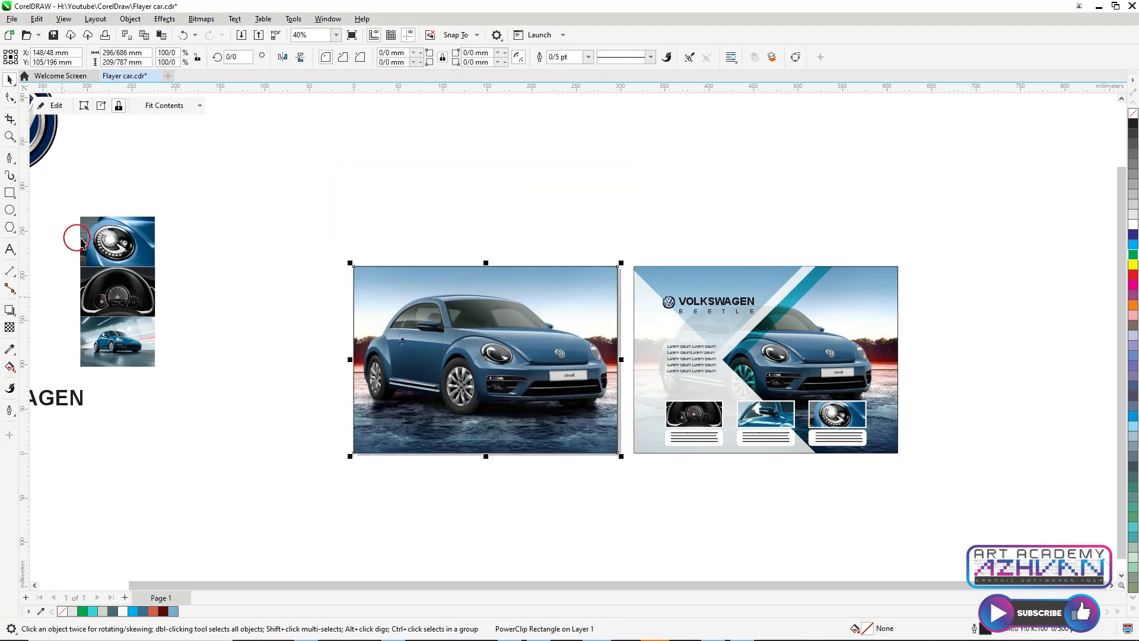
Draw a closed shape about 235 × 210 mm with a V-notched inner side over the flyer, filled white without an outline.
scroll(550, 369, "down", 1)
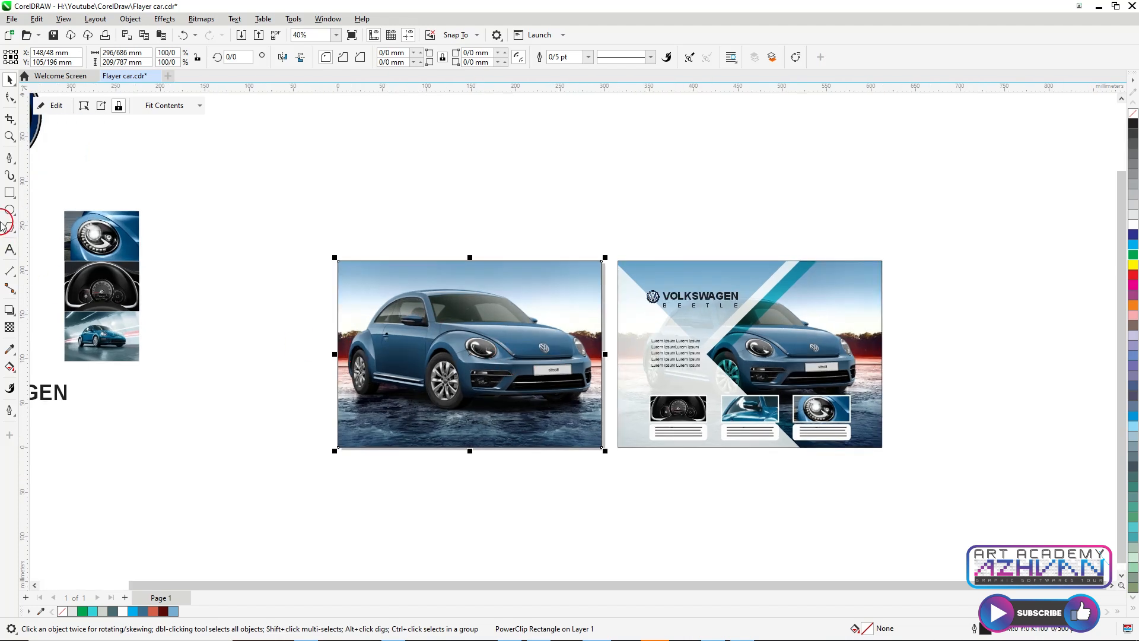
left_click(10, 157)
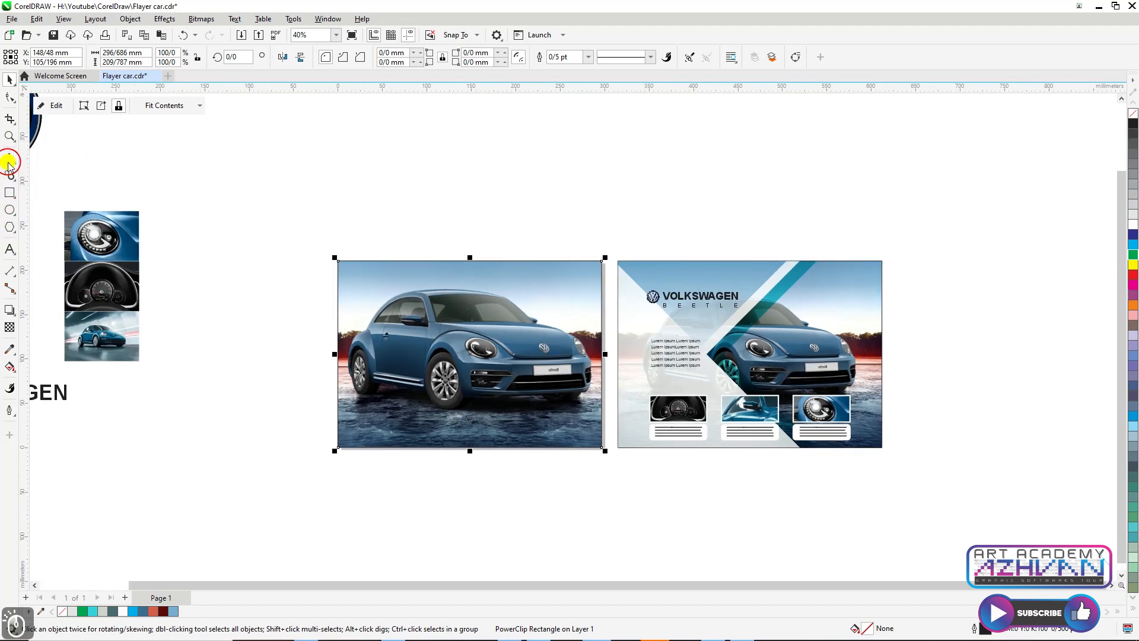
left_click(528, 262)
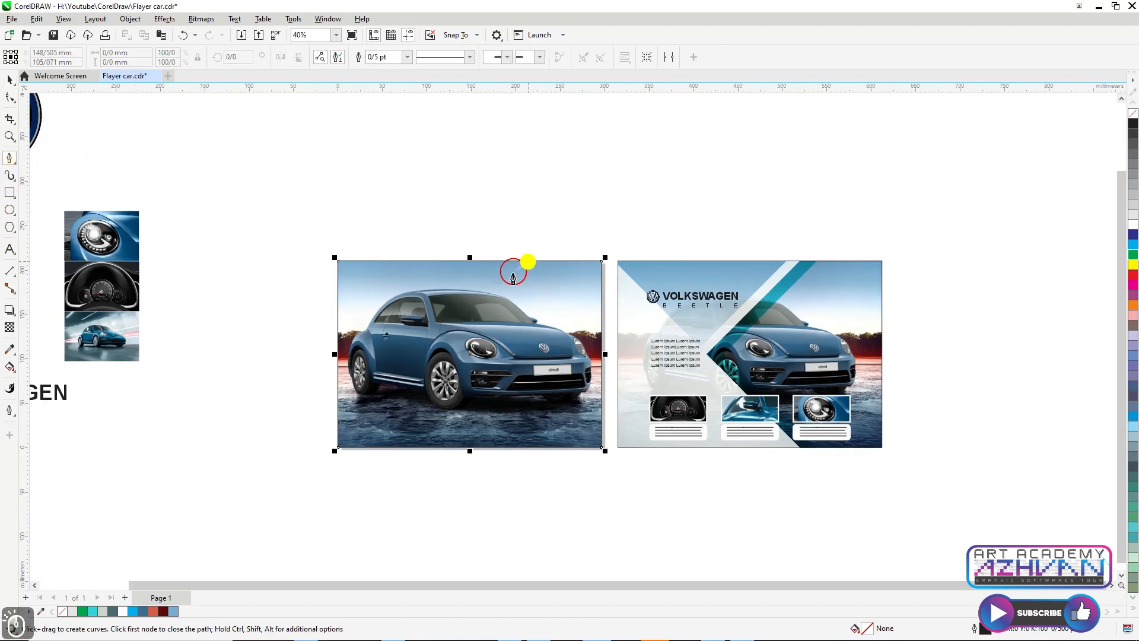
left_click(429, 354)
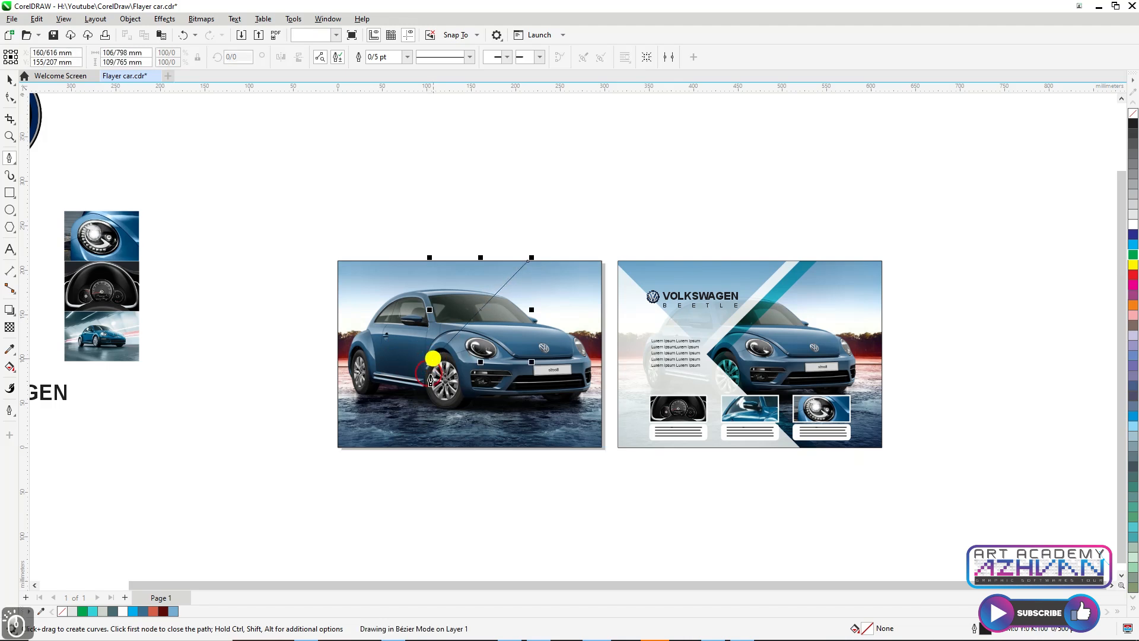
left_click(546, 446)
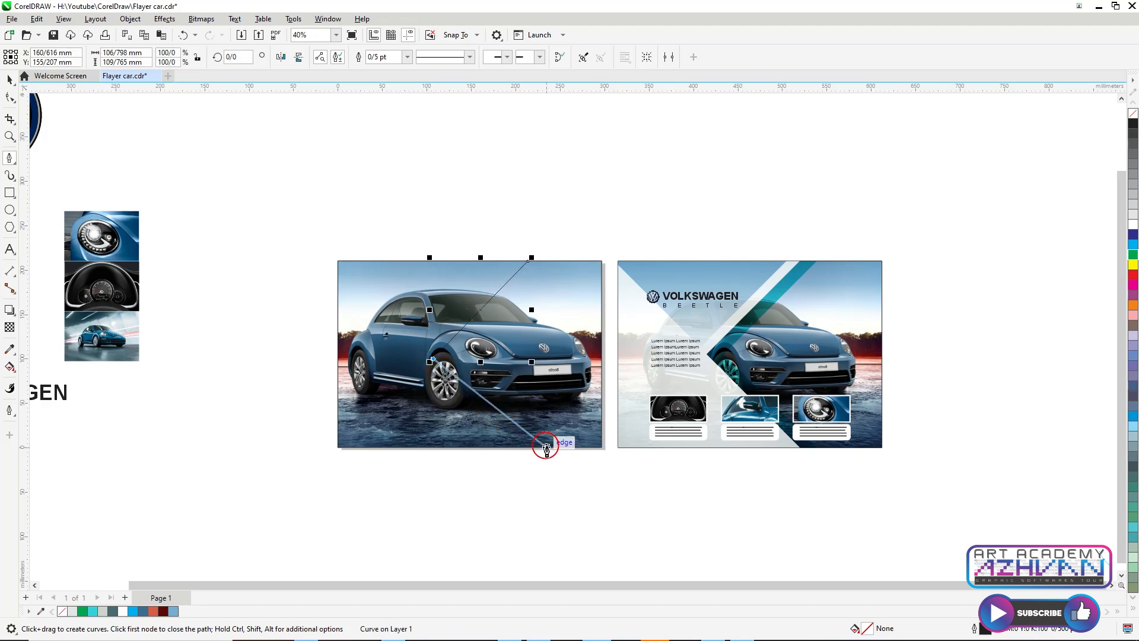
left_click(338, 446)
left_click(339, 261, "shift")
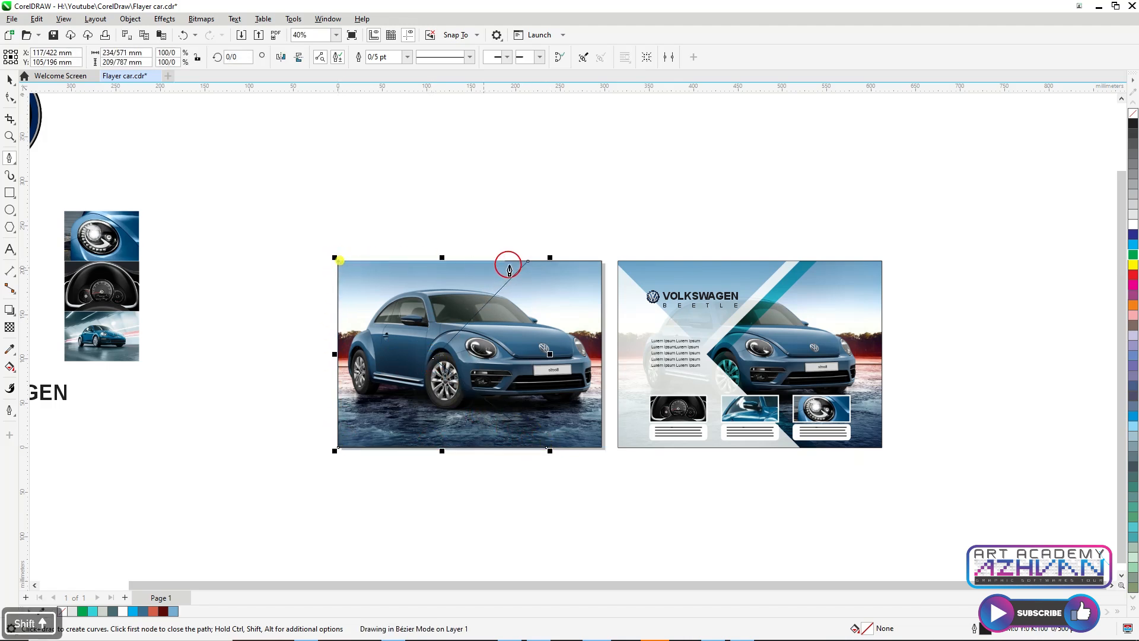
left_click(528, 261)
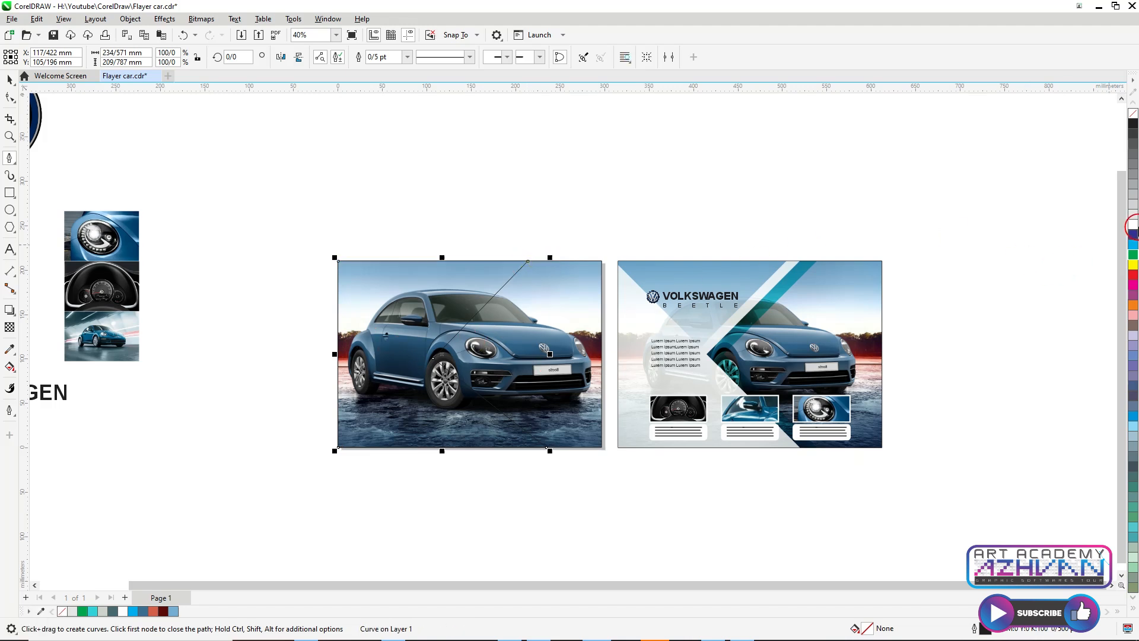
left_click(1133, 224)
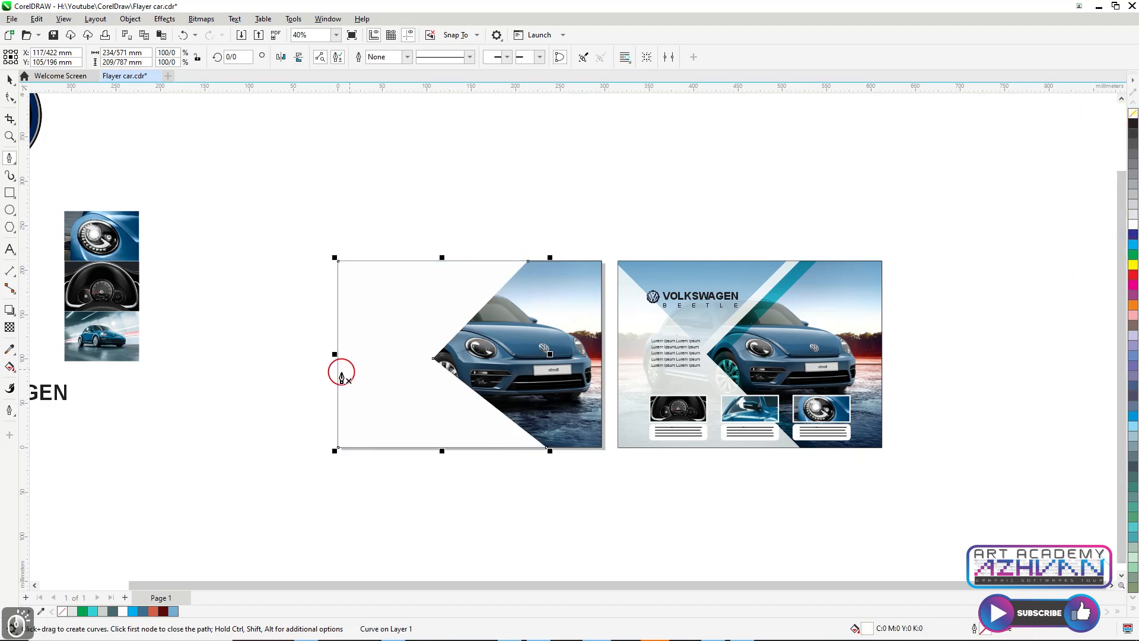
key("space")
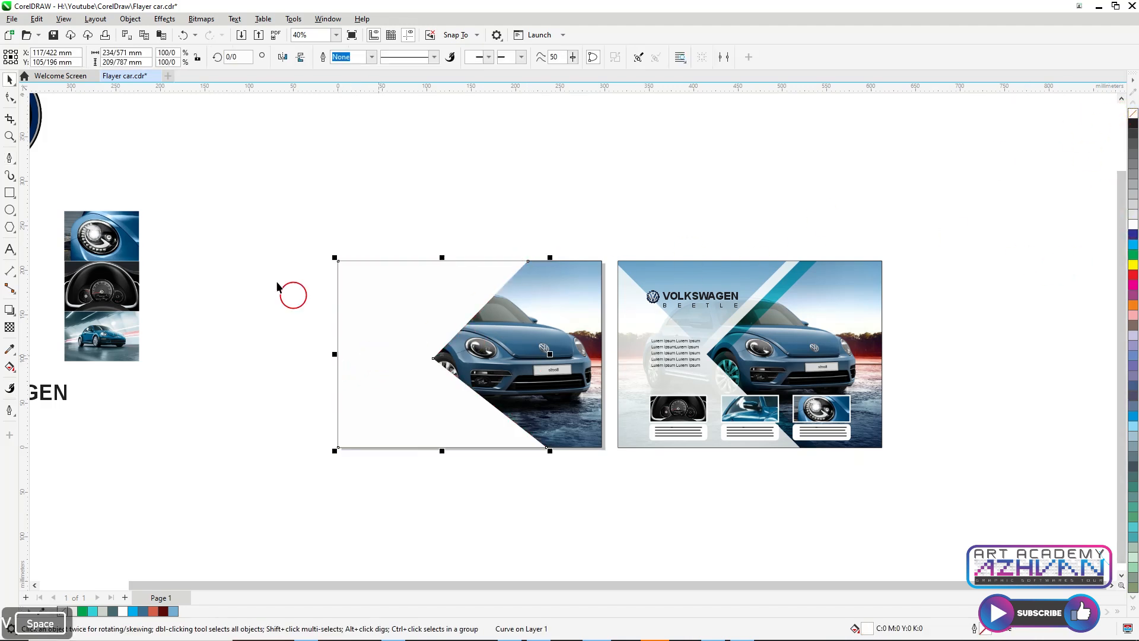
Duplicate the white notched shape about 20 mm horizontally towards the car's front and fill the duplicate green.
mouse_move(394, 382)
left_mouse_down()
mouse_move(418, 385)
mouse_move(408, 384)
left_mouse_up()
key("ctrl")
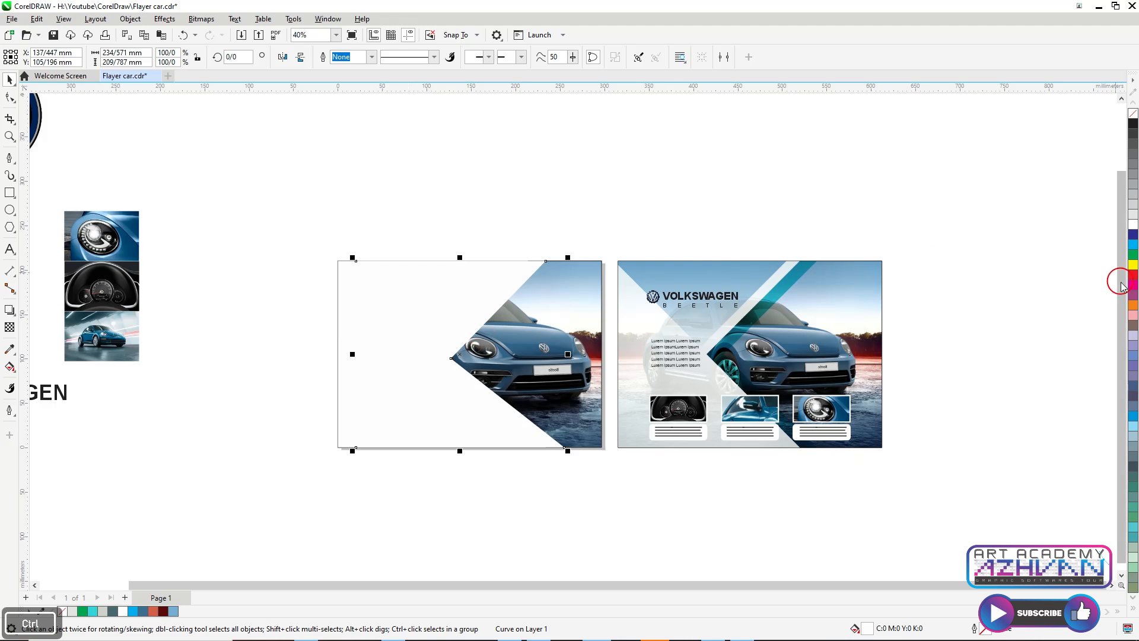
left_click(1133, 257)
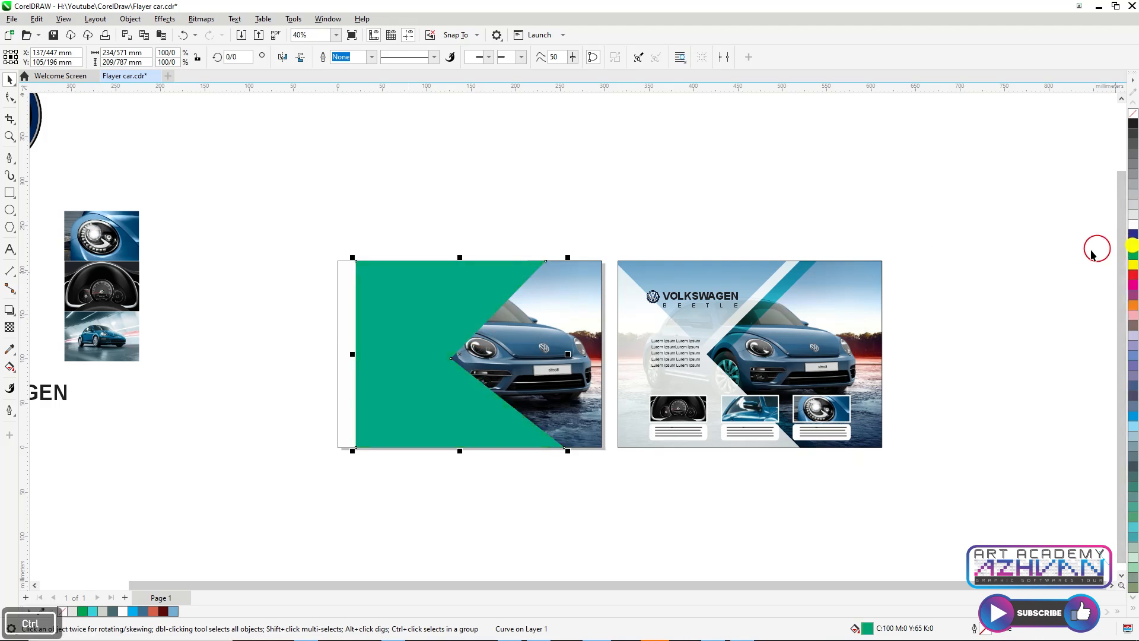
Paste a copy of the white shape on top and subtract it from the green one with Back Minus Front, leaving a chevron strip.
left_click(343, 385)
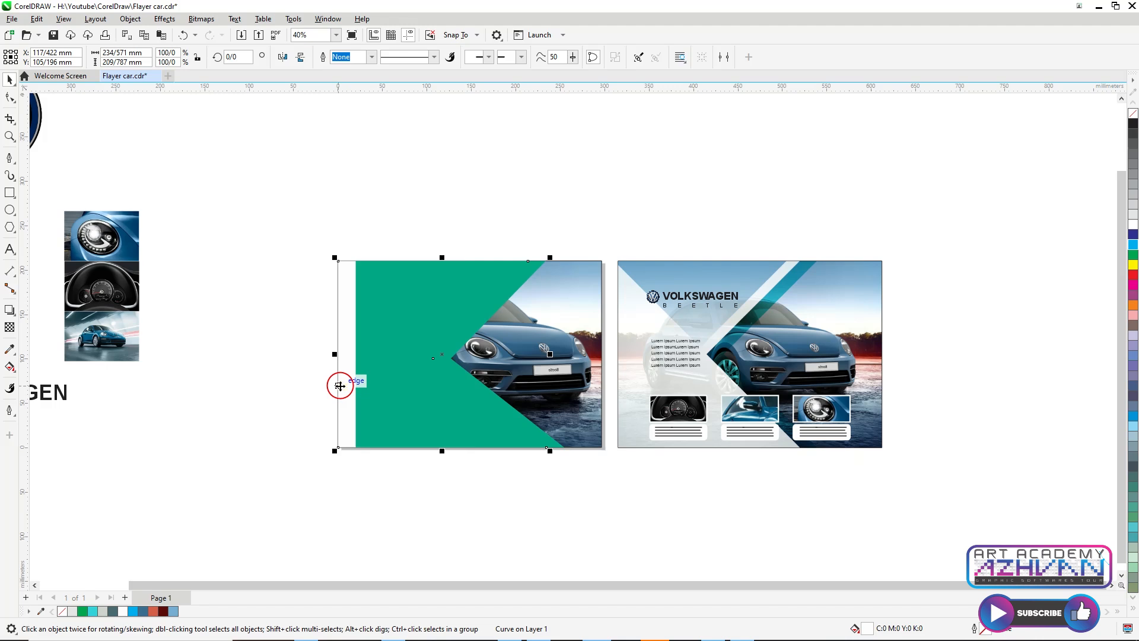
key("ctrl+c")
key("ctrl+v")
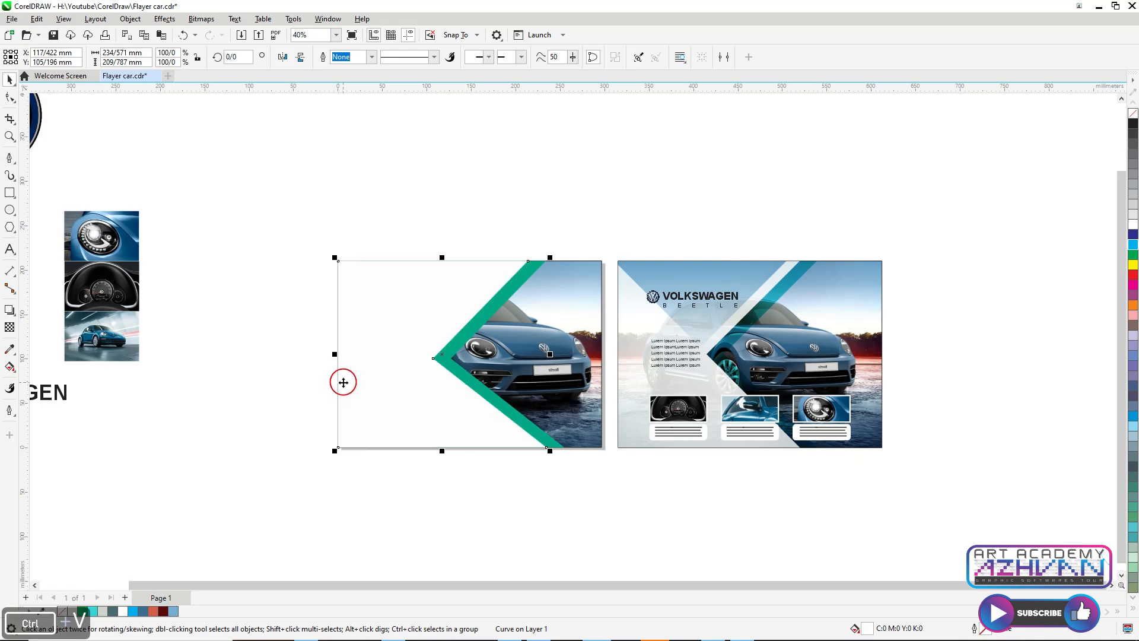
left_click(479, 327, "shift")
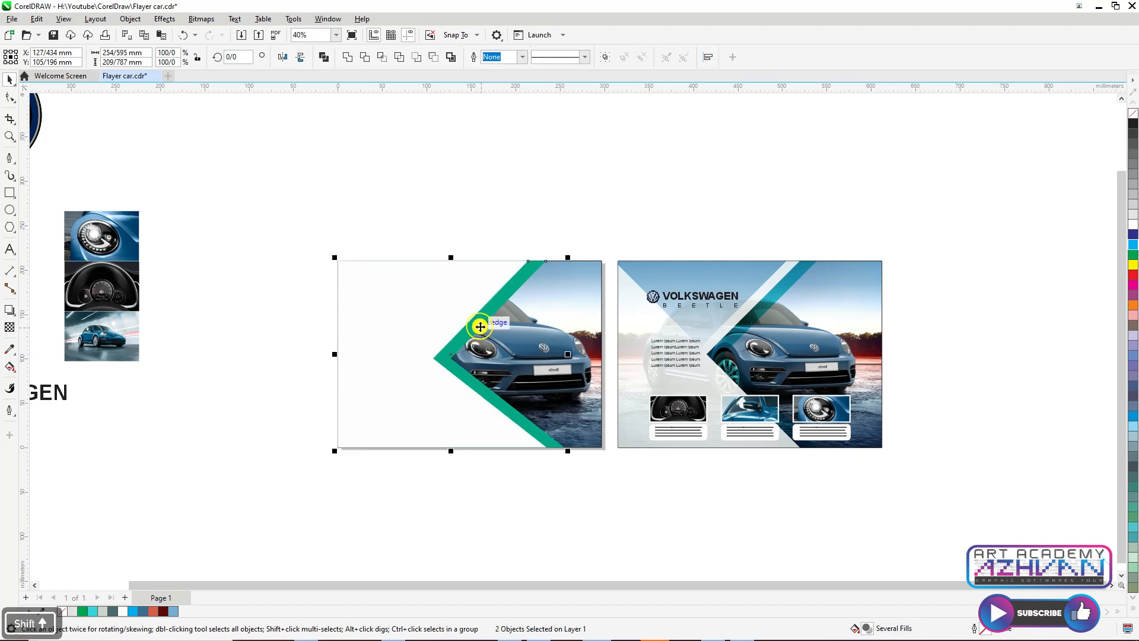
left_click(434, 57)
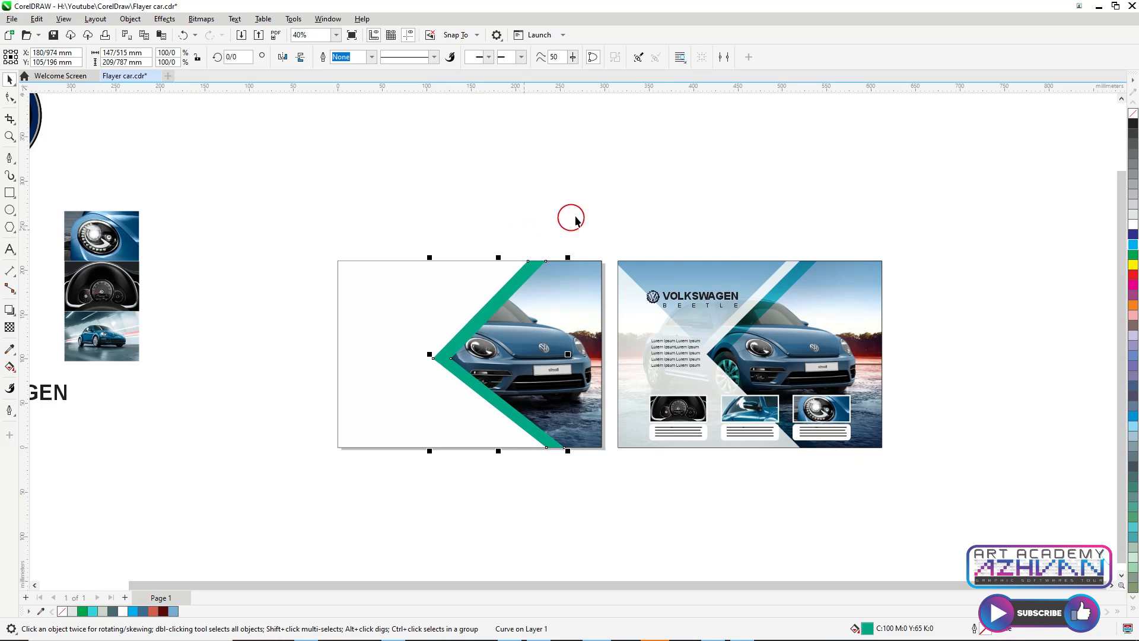
Apply 50% uniform transparency to the green chevron strip and shift its fill to teal (C100 M0 Y39 K0).
left_click(326, 23)
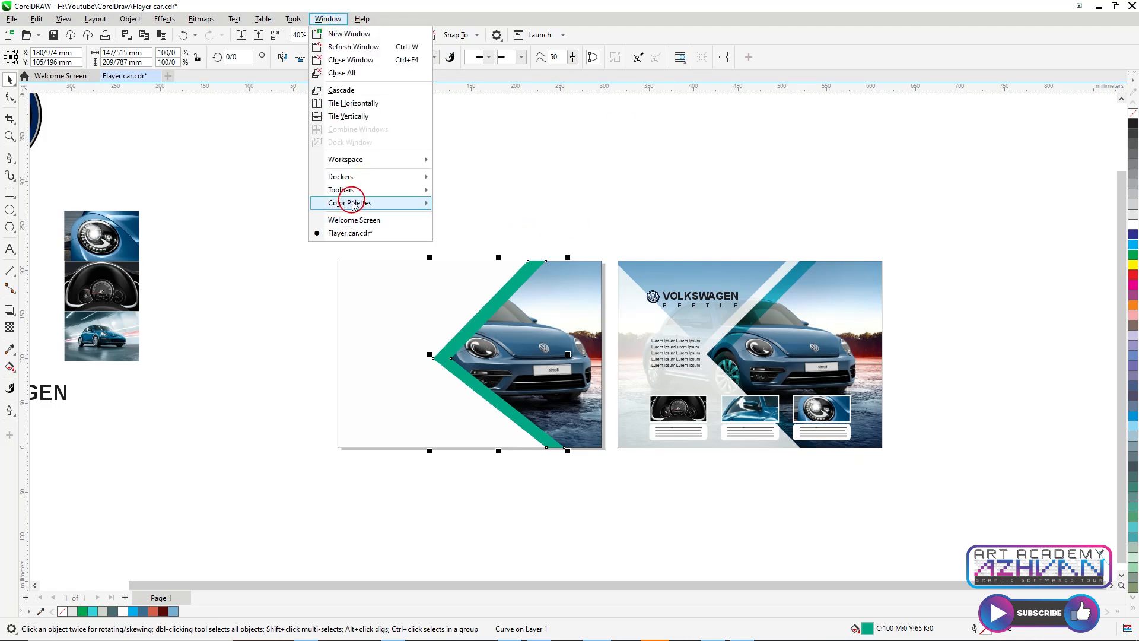
mouse_move(360, 180)
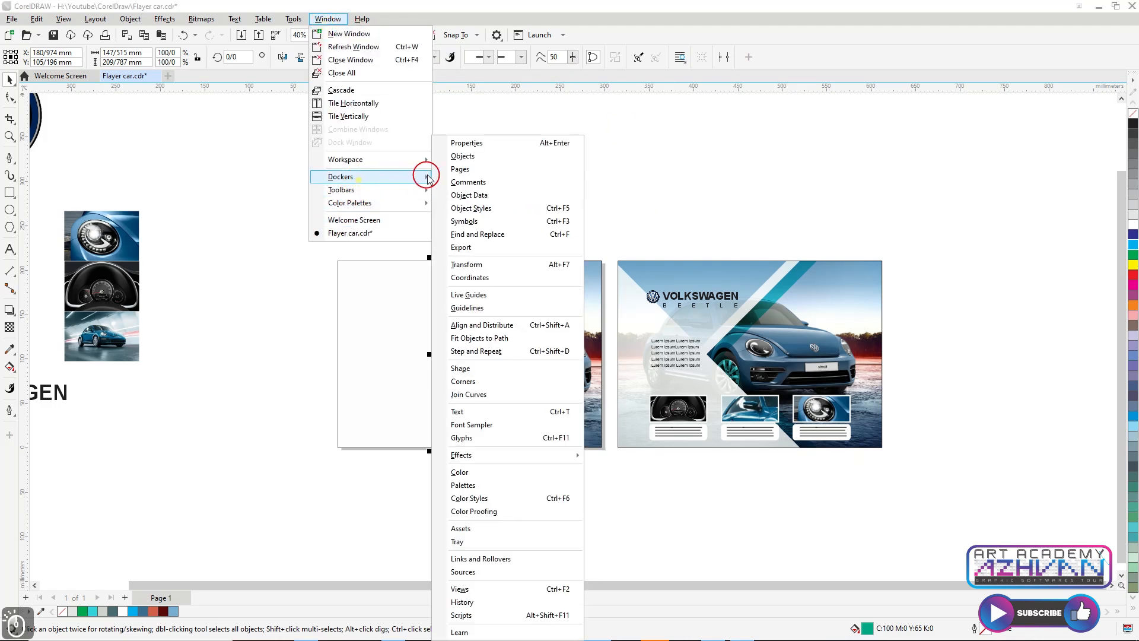
left_click(457, 143)
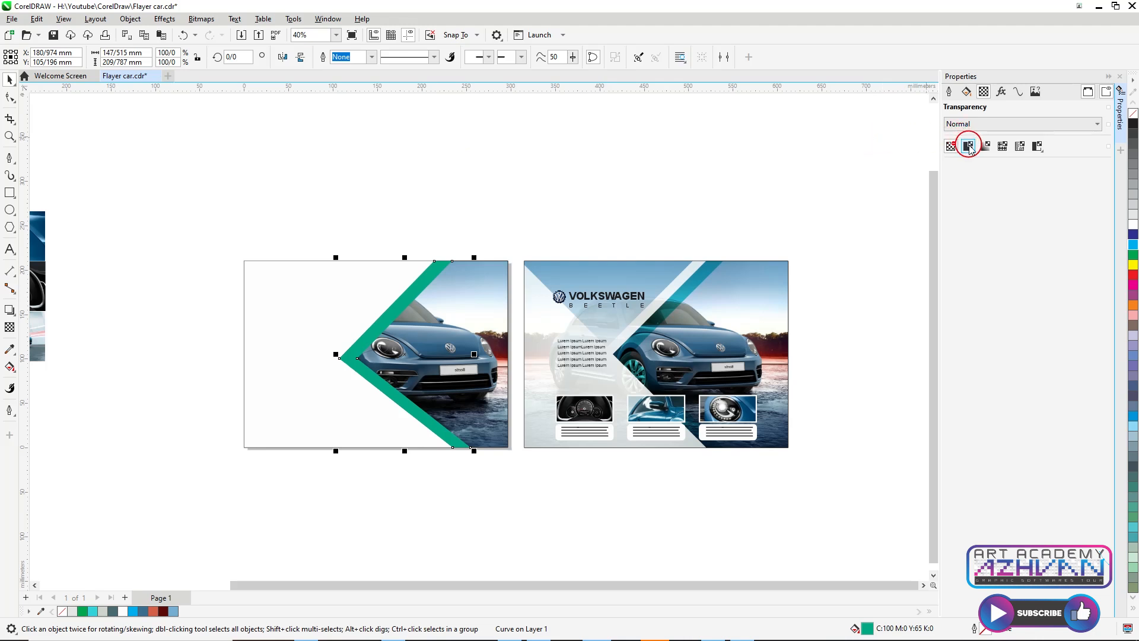
left_click(968, 145)
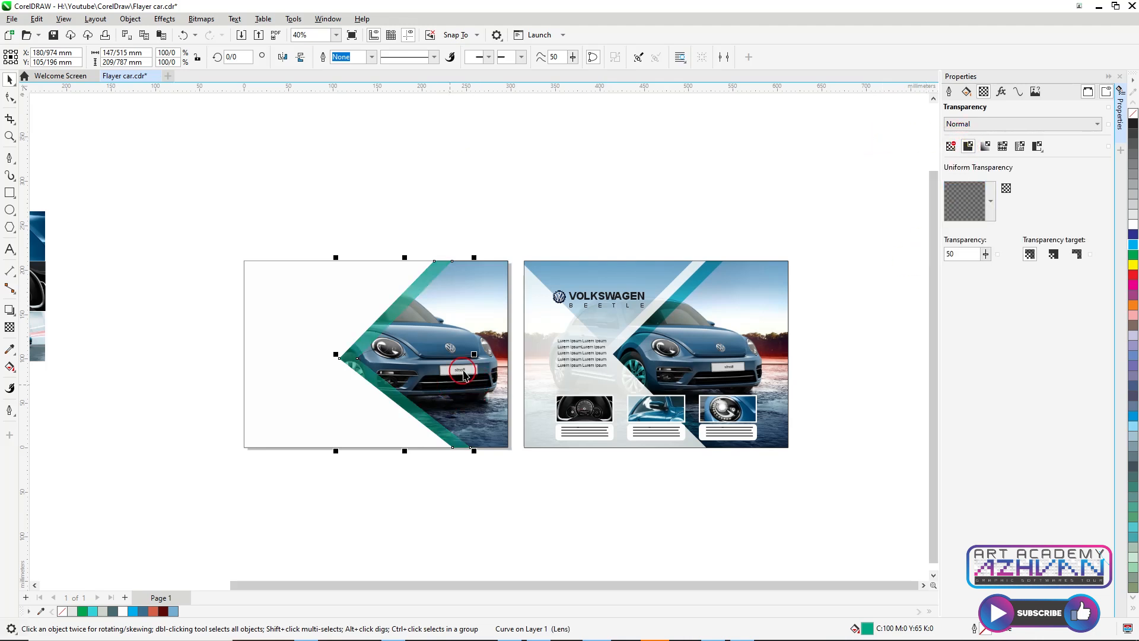
key("ctrl")
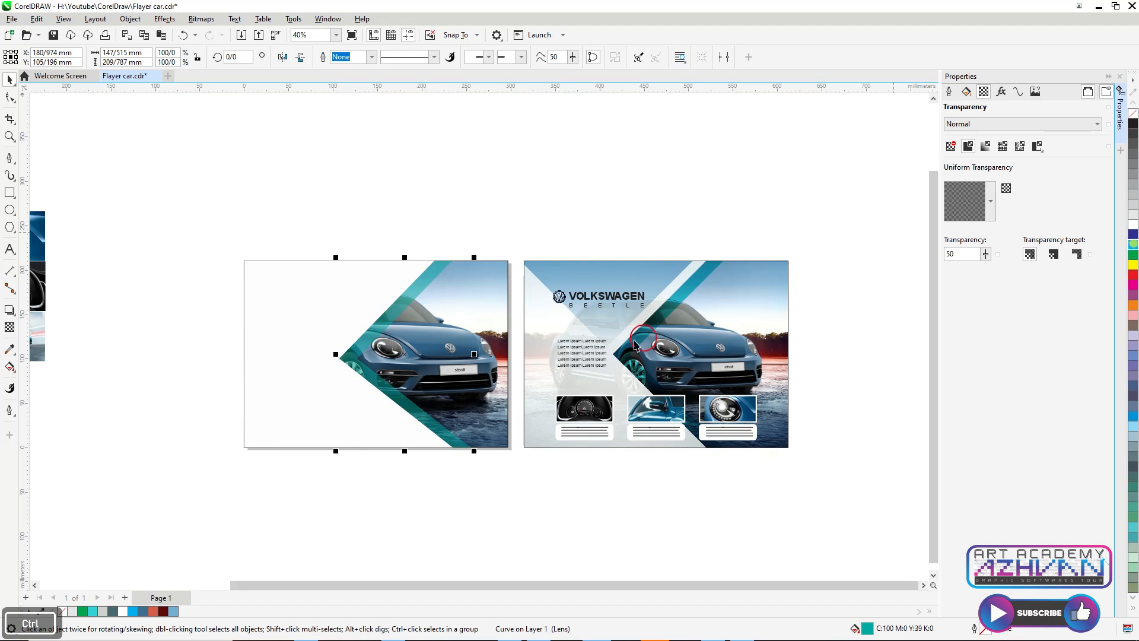
Apply uniform transparency of 20 to the white notched shape.
left_click(307, 336, "ctrl")
left_click(950, 145)
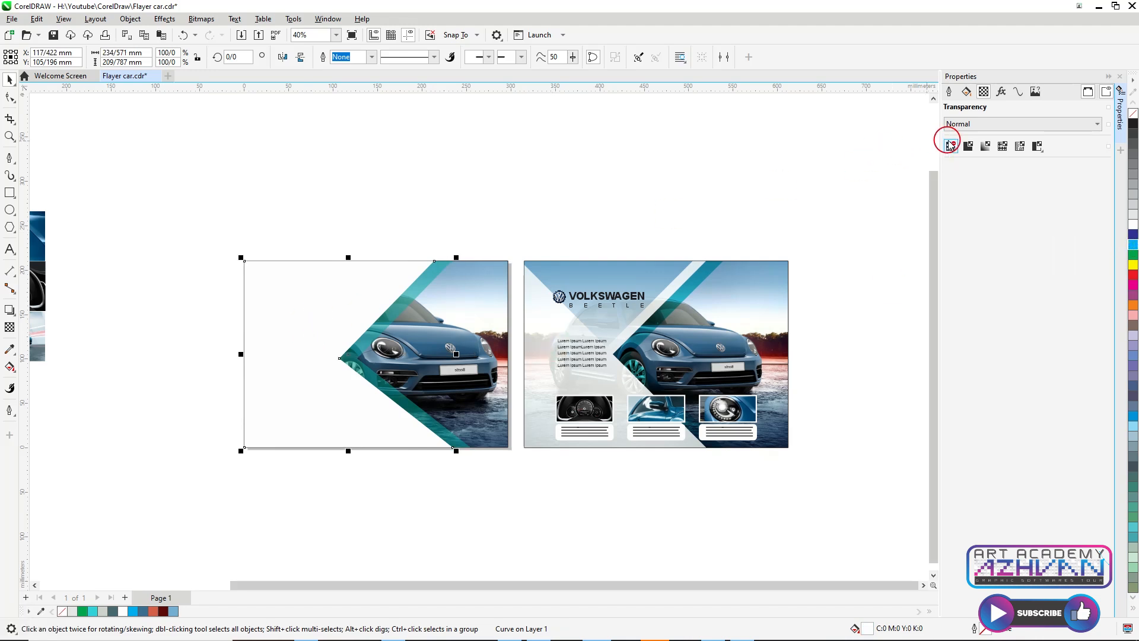
left_click(967, 147)
left_click(959, 254)
type("2")
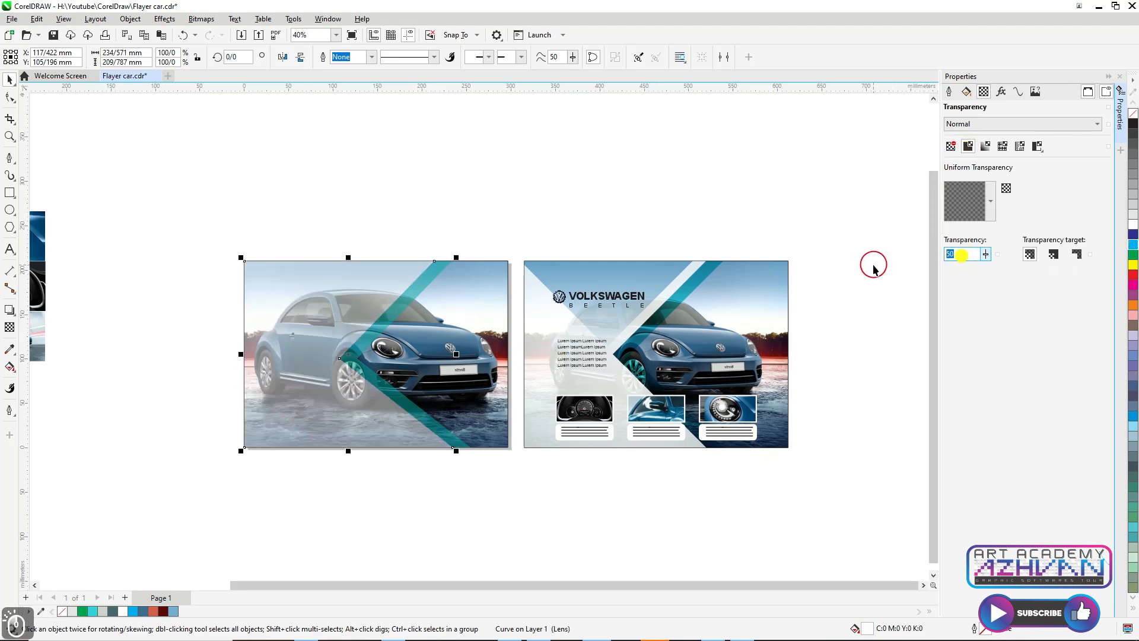
type("0")
key("Return")
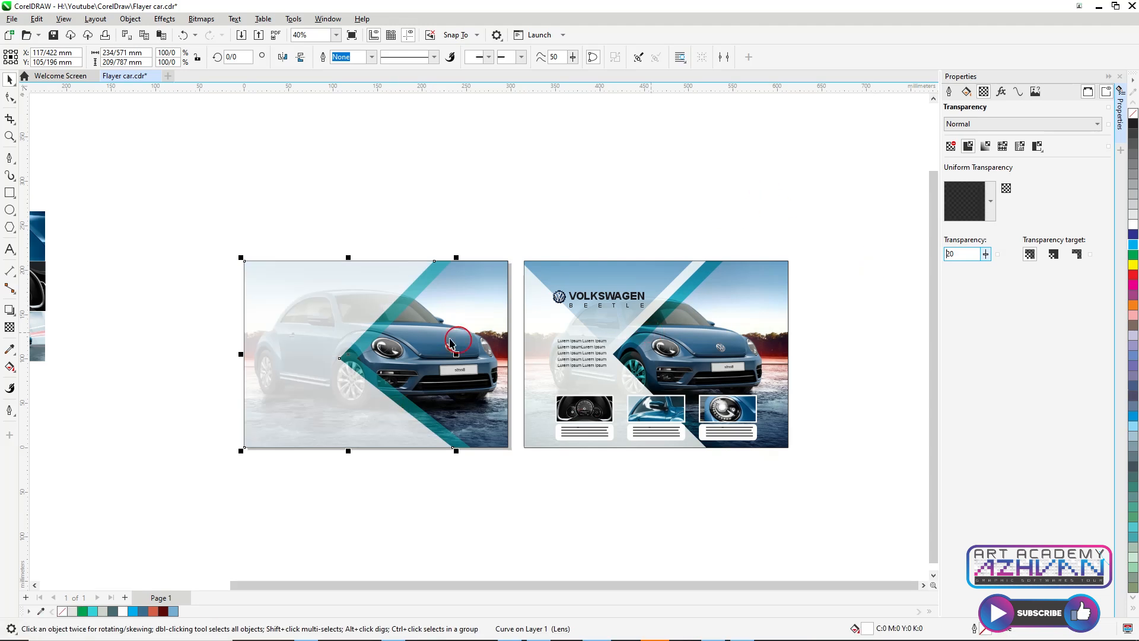
scroll(525, 365, "down", 1)
scroll(367, 339, "down", 1)
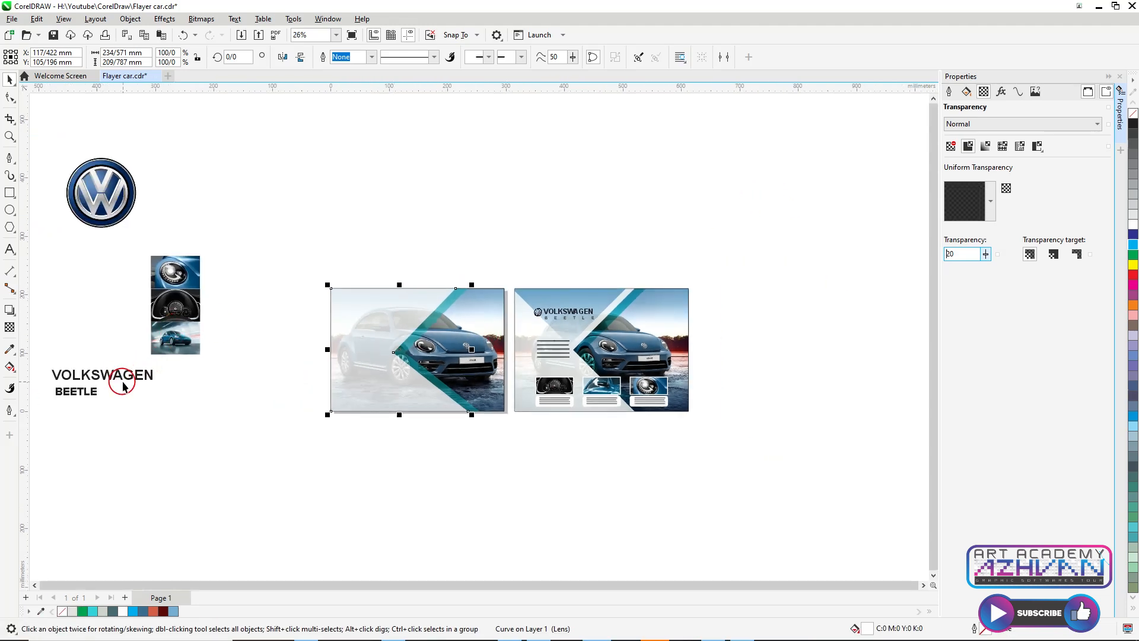
left_click_drag(177, 272, 458, 388)
scroll(429, 375, "up", 3)
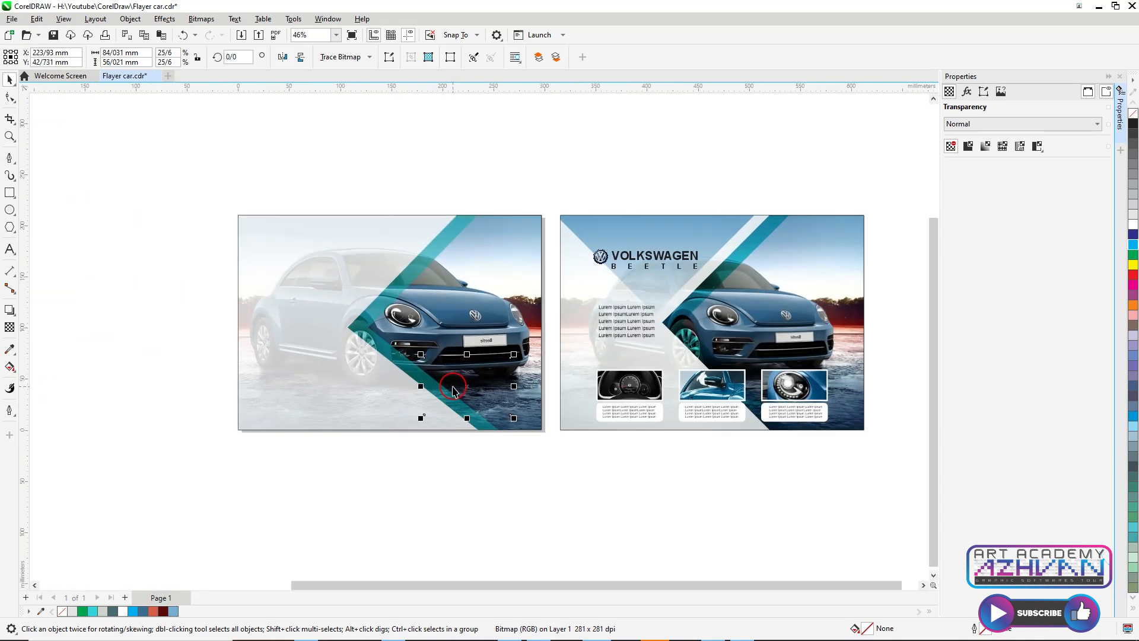
key("ctrl+Home")
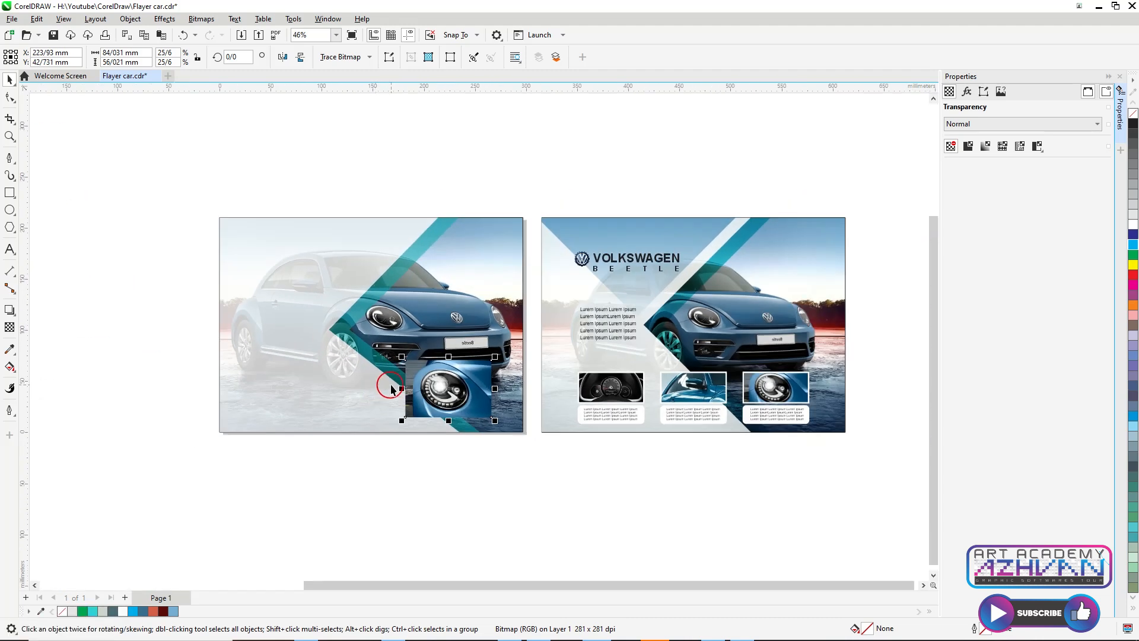
scroll(430, 375, "up", 2)
scroll(620, 347, "down", 3)
key("ctrl+z")
key("ctrl+z")
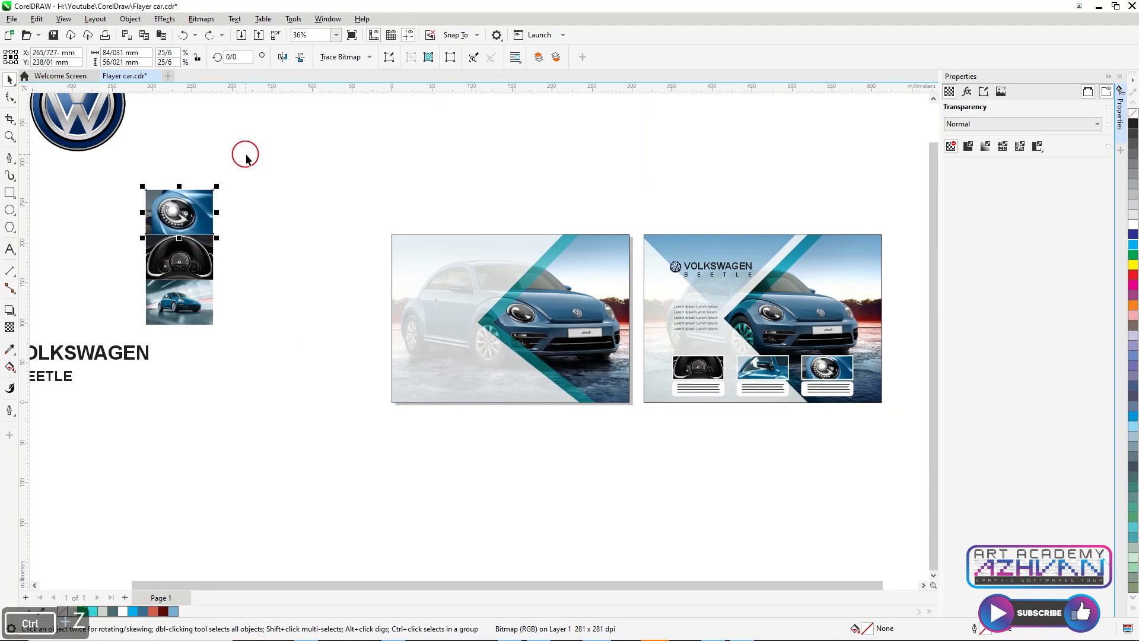
Move the three detail photos together onto the flyer and scale the stack down to about 61 × 121 mm.
left_click_drag(244, 153, 127, 336)
left_click_drag(187, 291, 439, 363)
scroll(439, 363, "up", 2)
left_click_drag(490, 152, 481, 192)
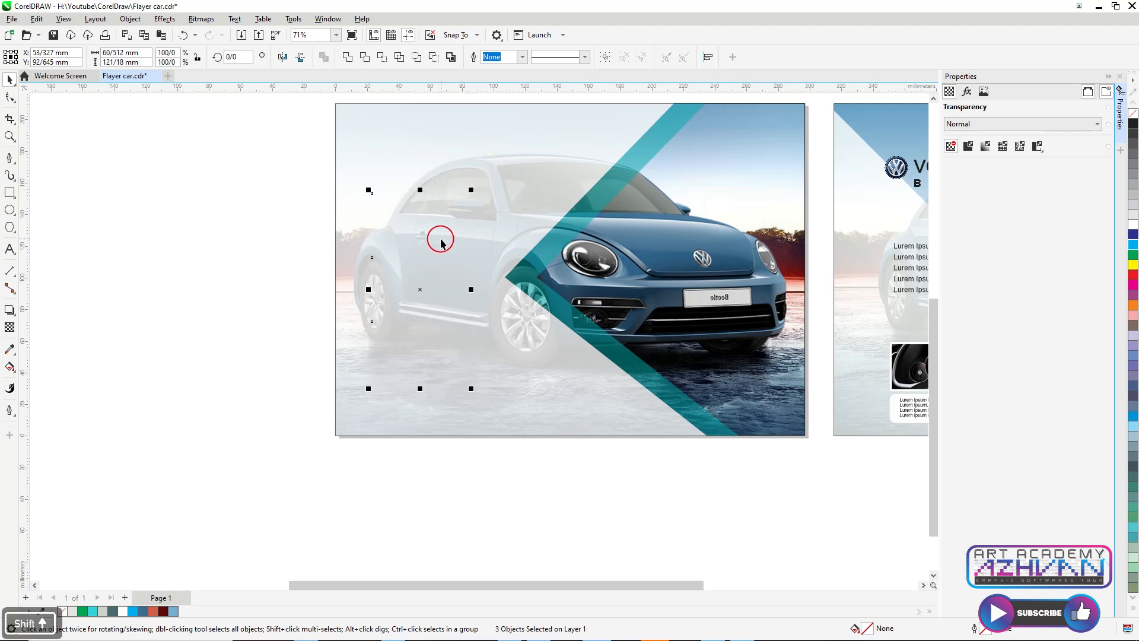
Spread the car, dashboard and headlight photos in a row across the flyer's lower part, in front of the artwork.
left_click(270, 285)
left_click_drag(414, 283, 519, 342)
scroll(322, 347, "down", 2)
scroll(490, 329, "up", 2)
scroll(490, 332, "up", 3)
left_click_drag(397, 376, 820, 427)
scroll(293, 382, "down", 3)
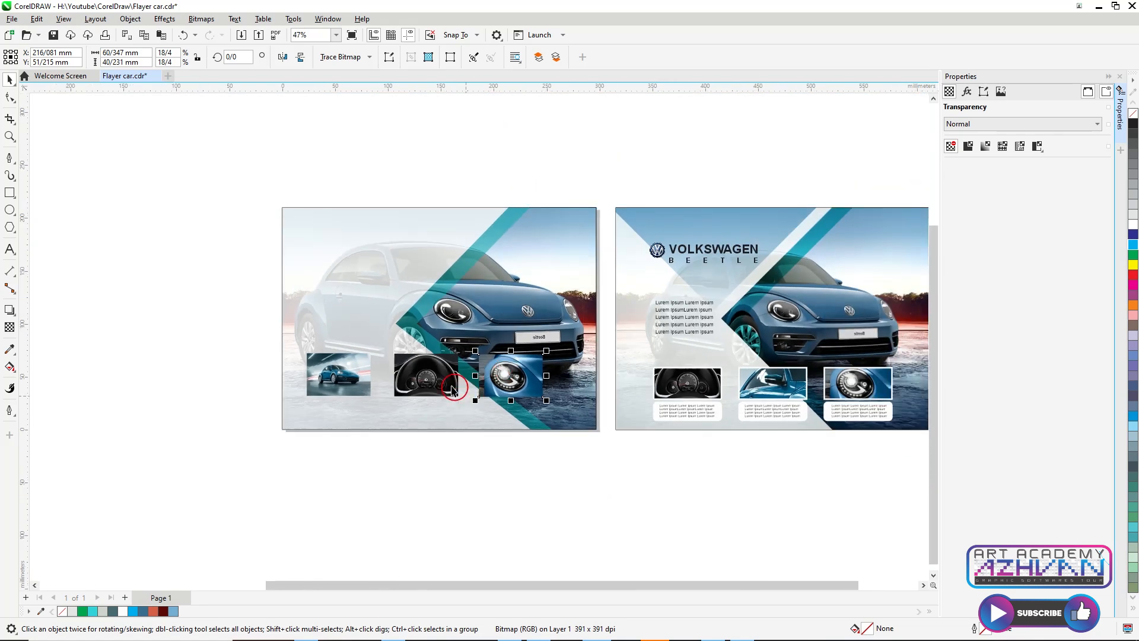
Group the three detail photos, centre the group on the page and move it straight down to about Y 52 mm.
left_click(448, 380, "shift")
left_click(359, 377, "shift")
key("ctrl+g")
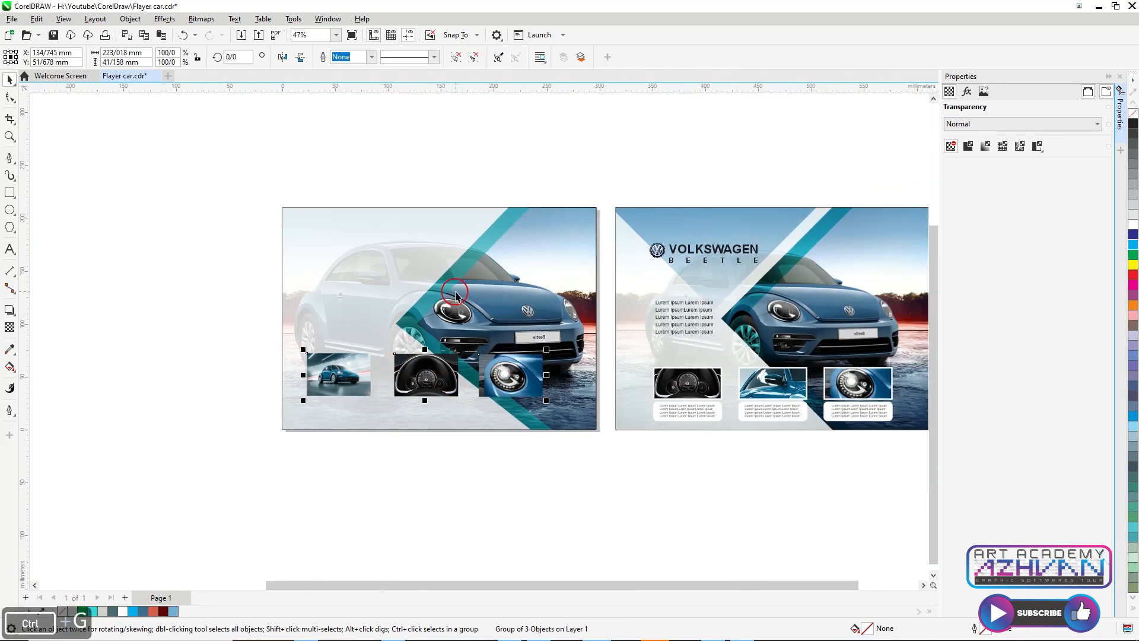
key("p")
left_click_drag(449, 314, 457, 372)
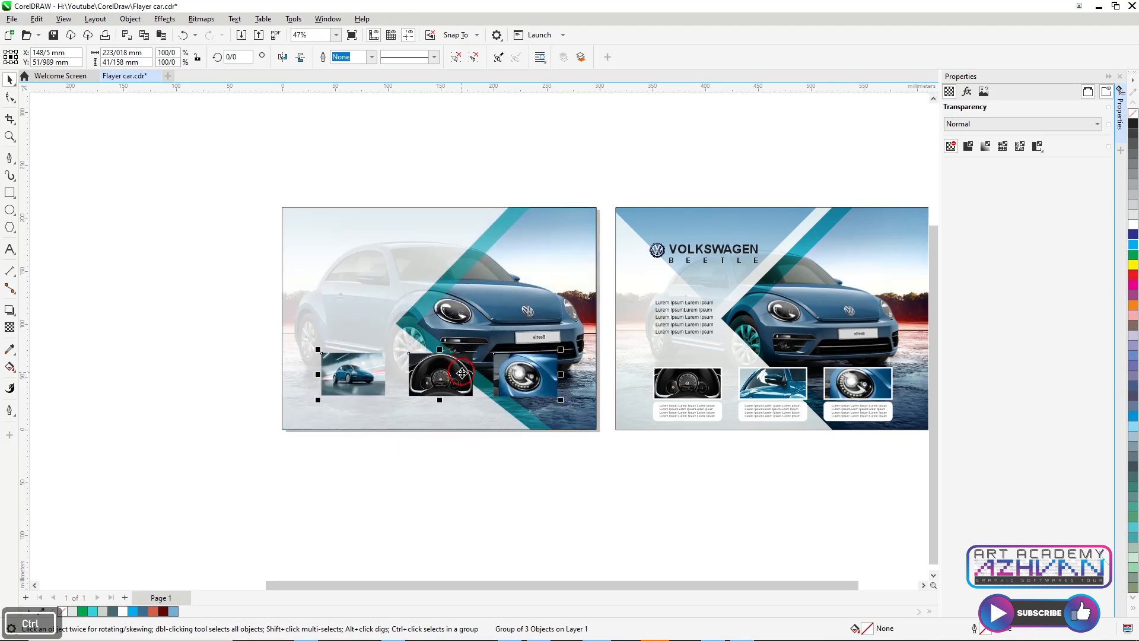
Draw a white-filled, white-outlined rectangle about 60 × 17 mm beneath the car photo and round its corners to about 6.1 mm.
scroll(457, 373, "up", 2)
left_click(9, 193)
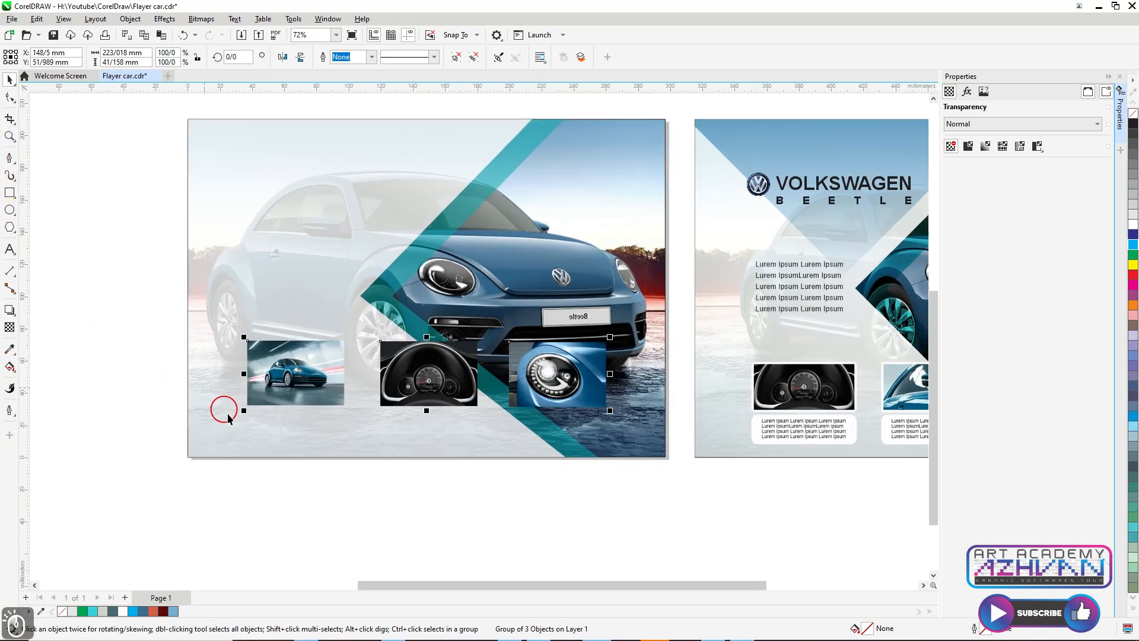
scroll(227, 416, "up", 2)
left_click(9, 193)
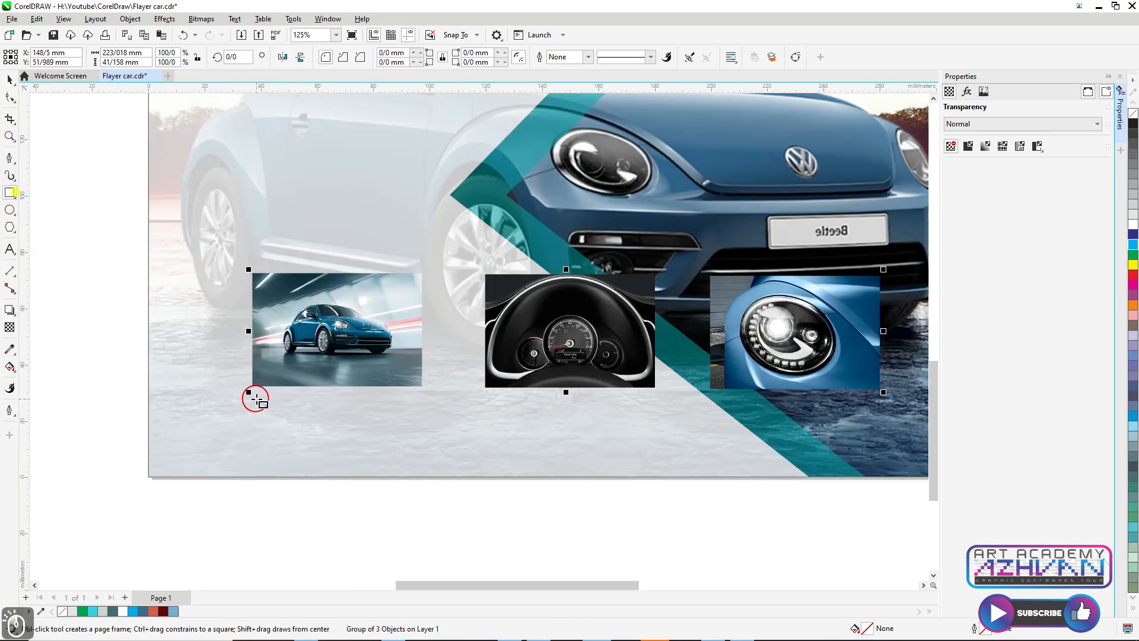
key("ctrl+z")
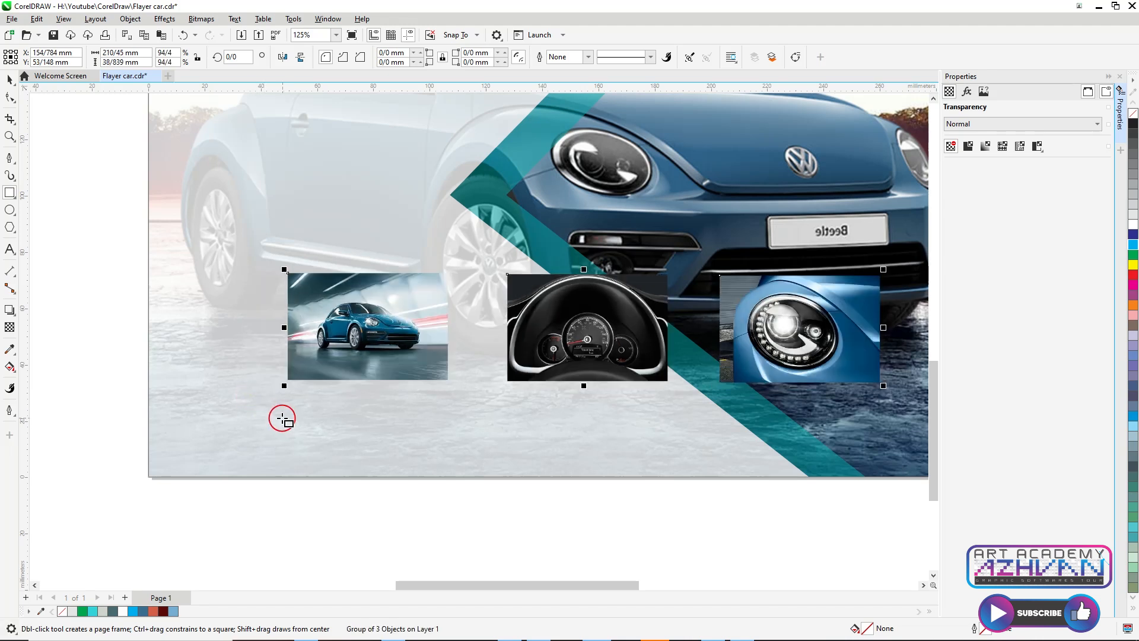
left_click_drag(254, 446, 422, 399)
left_click(1133, 226)
right_click(1133, 226)
left_click_drag(502, 58, 507, 23)
scroll(184, 229, "down", 1)
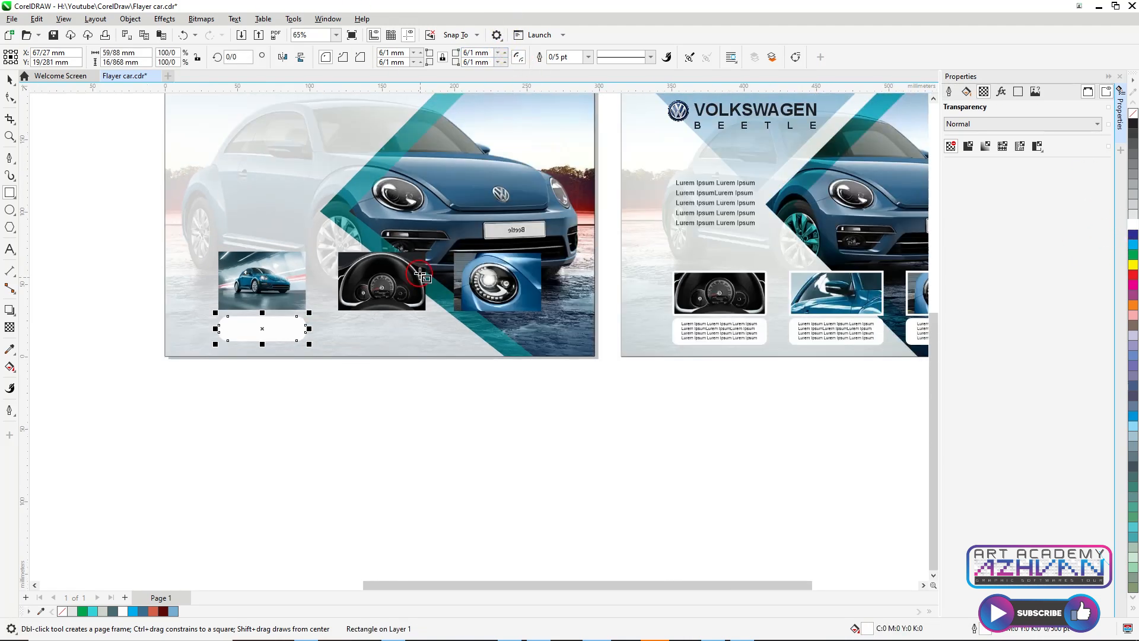
Copy the rounded white box beneath the dashboard and headlight photos.
key("space")
left_click_drag(258, 325, 497, 322)
scroll(484, 349, "down", 2)
scroll(523, 317, "up", 2)
Try to give the grouped detail photos a 16 pt white outline.
left_click(519, 309)
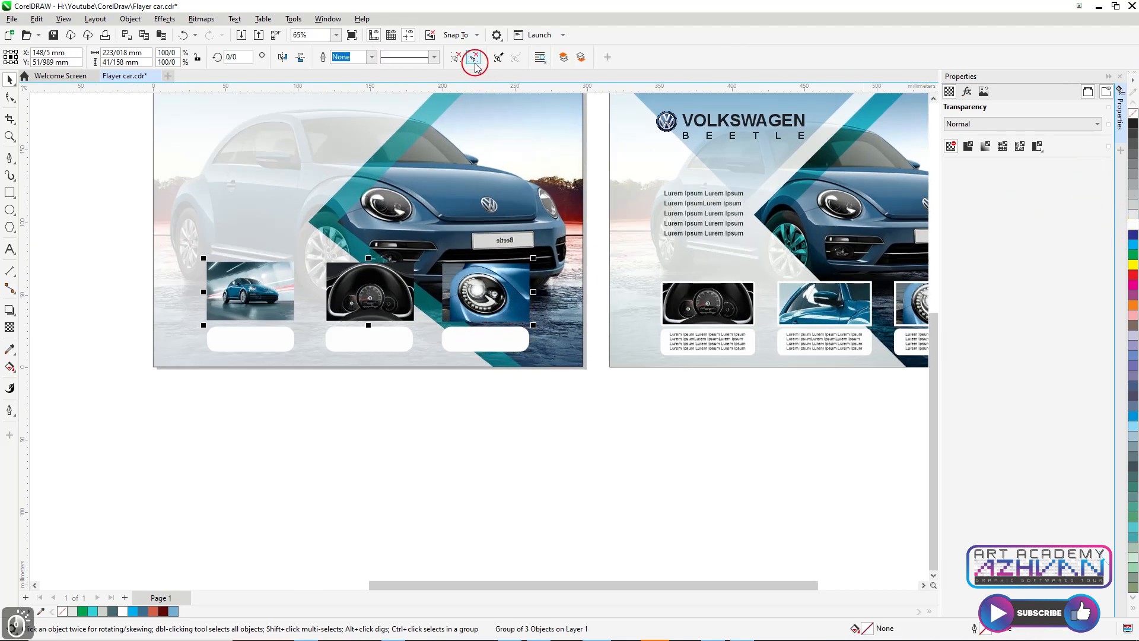
left_click(371, 57)
left_click(365, 126)
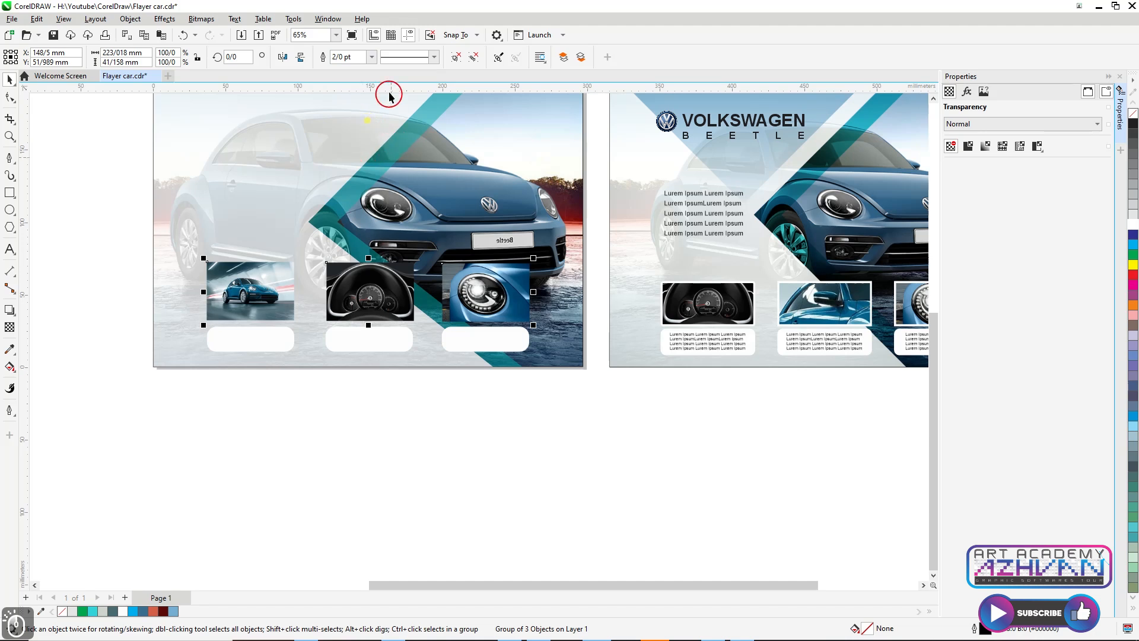
left_click(371, 57)
left_click(357, 176)
scroll(459, 303, "up", 4)
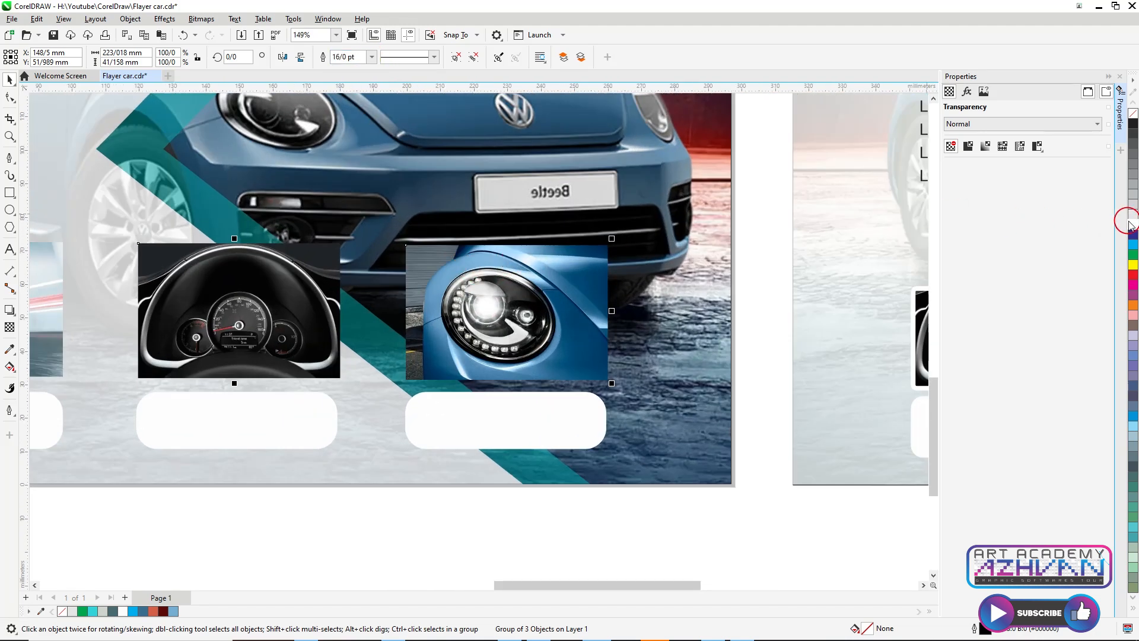
right_click(1132, 227)
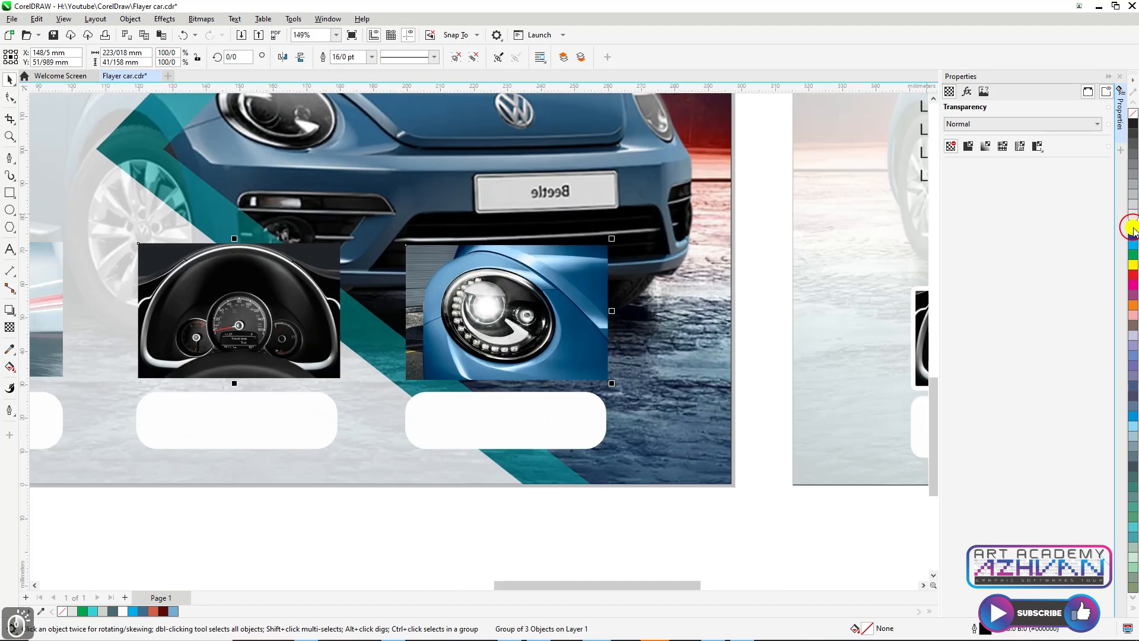
Draw an unfilled rectangle about 60 × 40 mm around the headlight photo and give it a 3 pt white outline.
left_click(9, 193)
left_click_drag(406, 245, 609, 379)
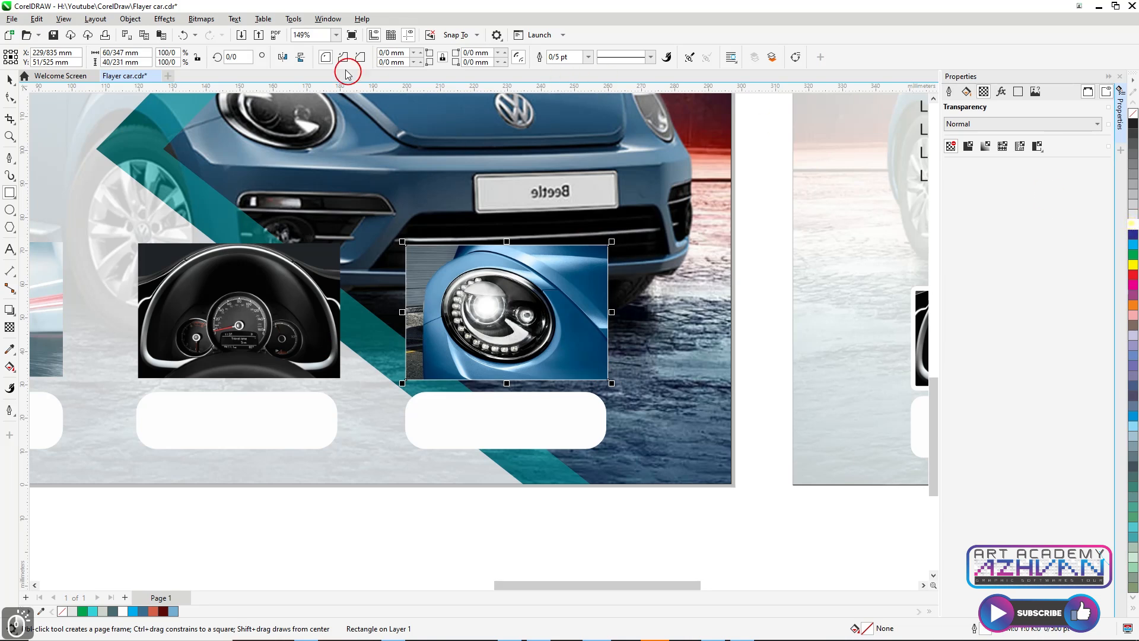
left_click(588, 57)
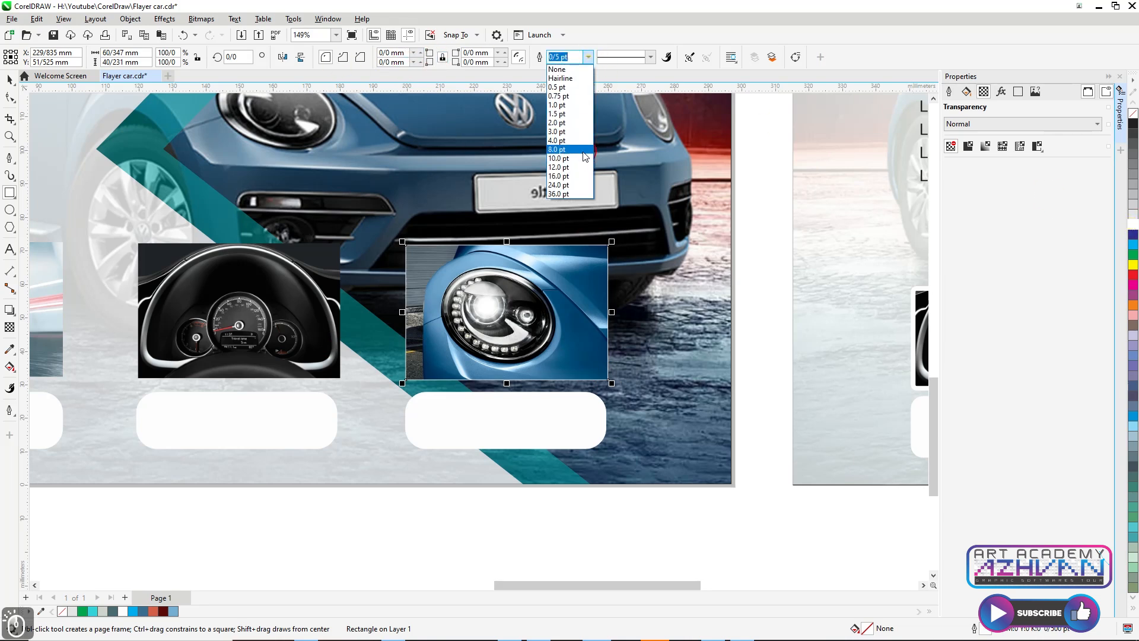
left_click(582, 135)
Copy the white outline frame onto the dashboard and car photos.
scroll(565, 239, "down", 4)
key("space")
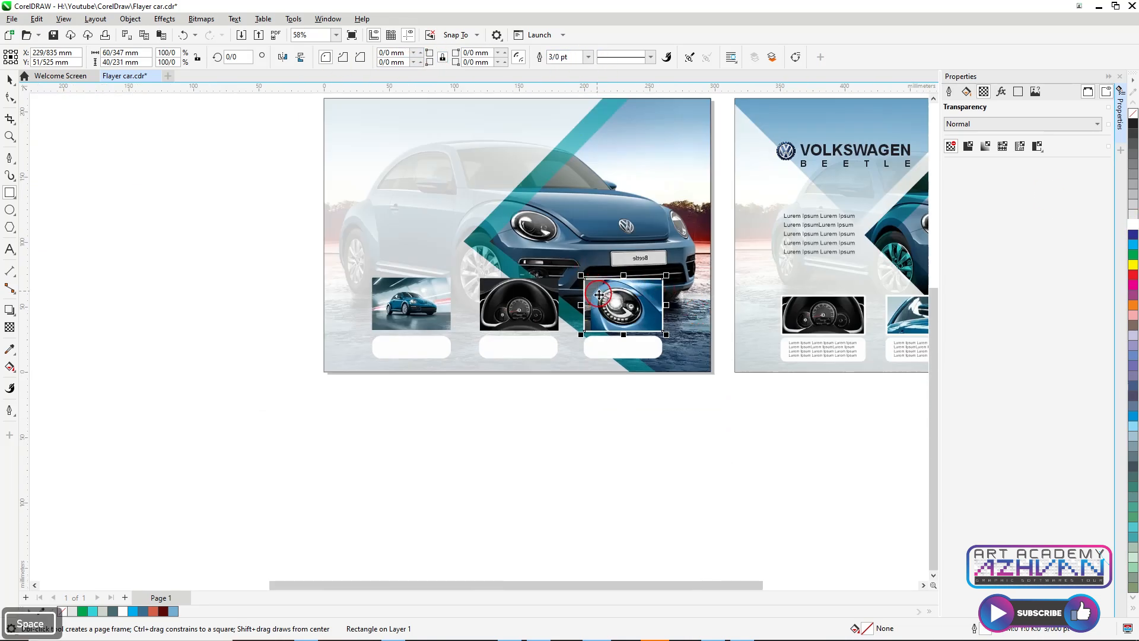
left_click_drag(611, 300, 422, 300)
scroll(433, 289, "up", 5)
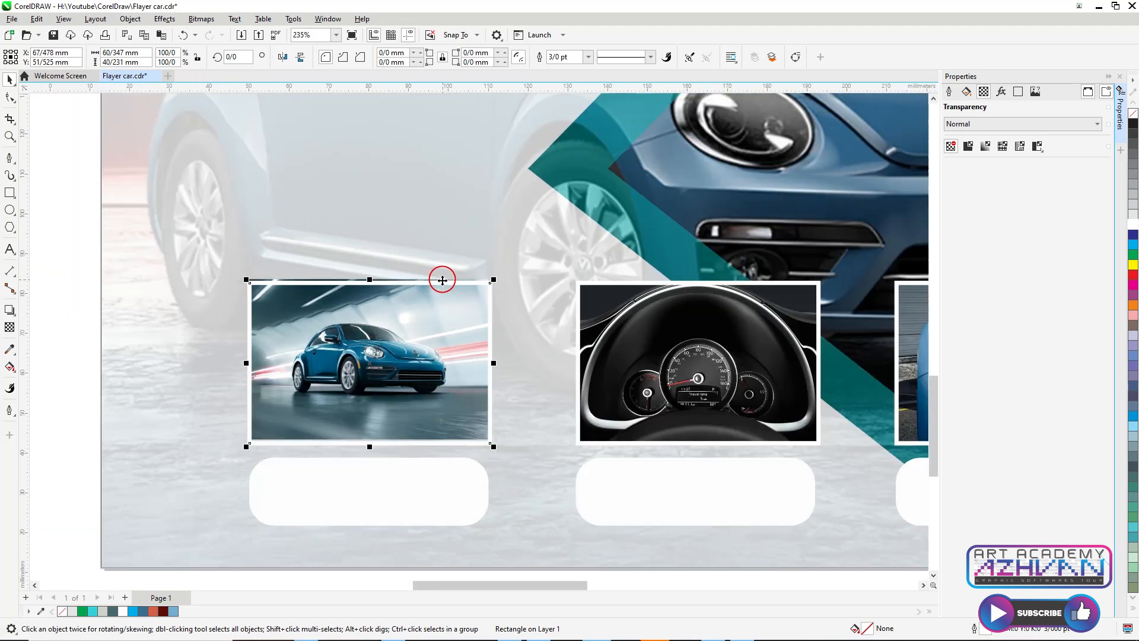
scroll(406, 295, "down", 1)
left_click(58, 294)
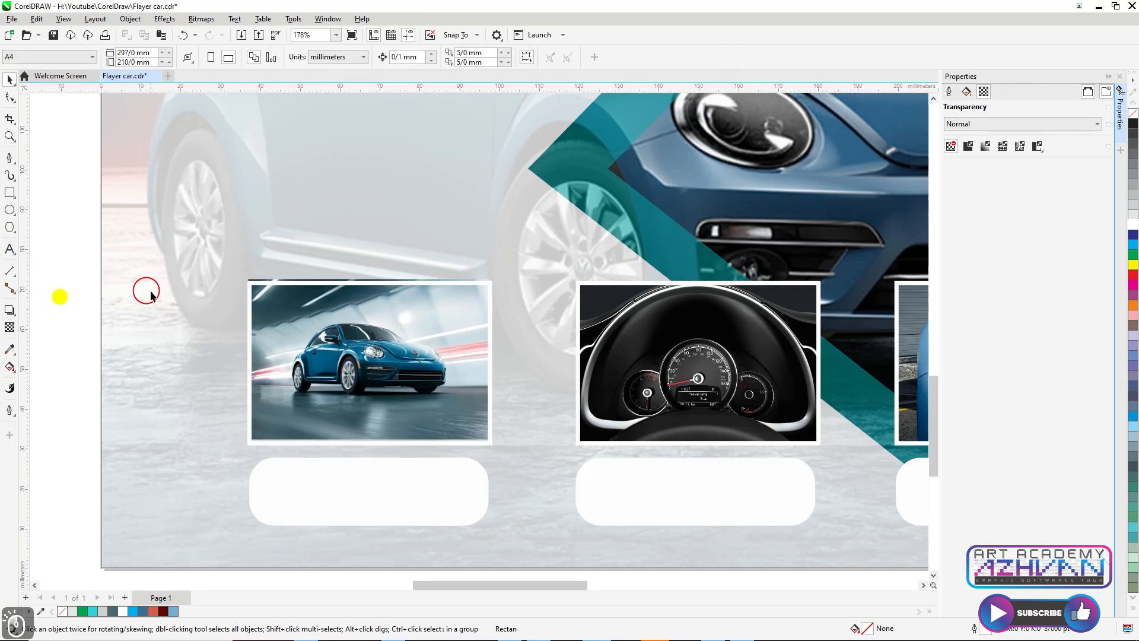
Ungroup the three detail photos and lower the car photo's top edge to its frame, making it about 39.3 mm high.
scroll(305, 287, "up", 5)
left_click(306, 288)
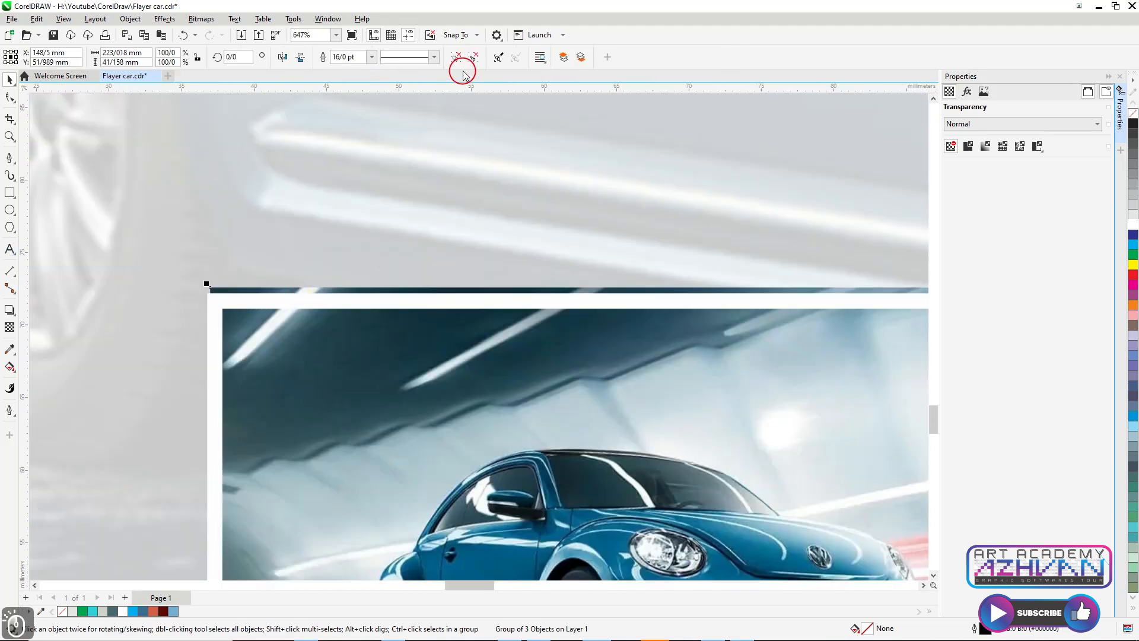
key("ctrl+u")
scroll(475, 288, "down", 2)
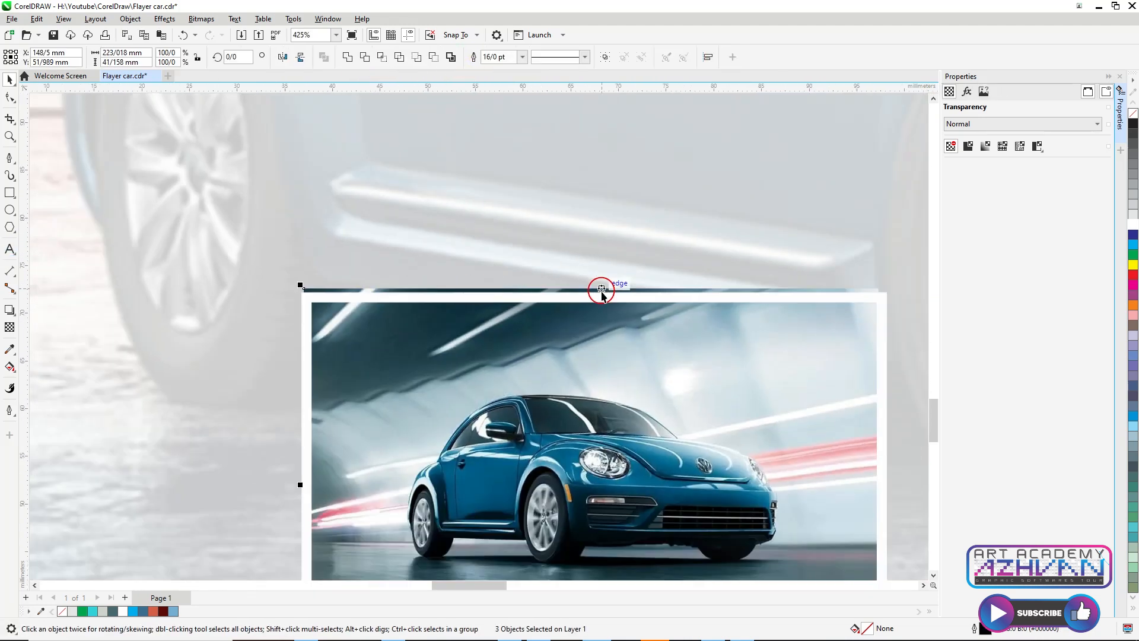
scroll(633, 297, "up", 1)
scroll(313, 292, "down", 2)
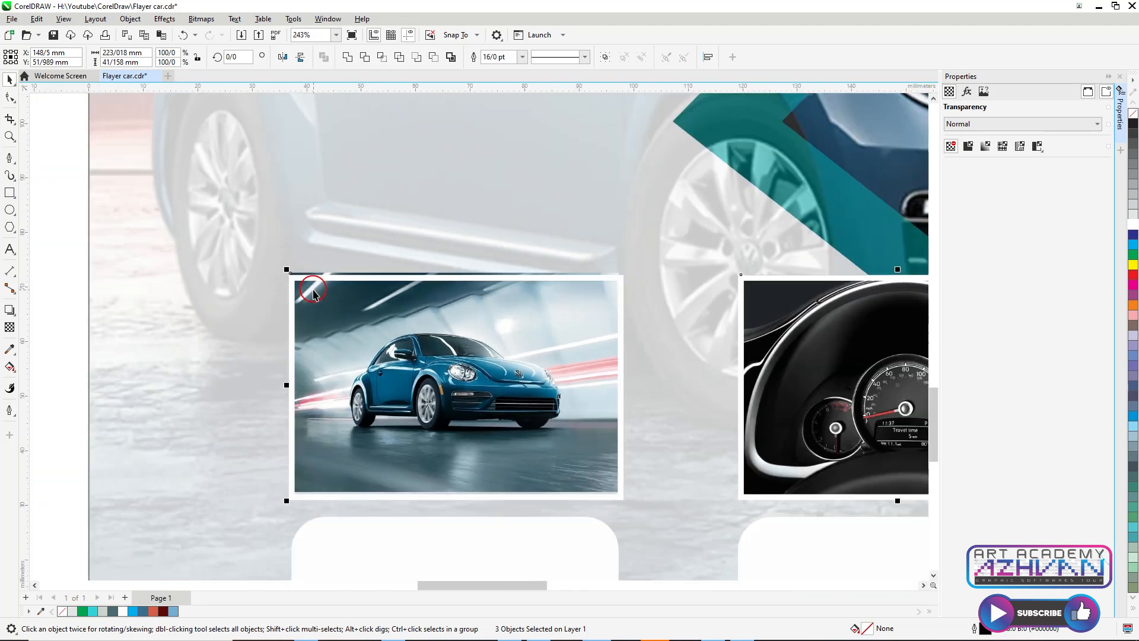
scroll(385, 267, "up", 3)
left_click(399, 271)
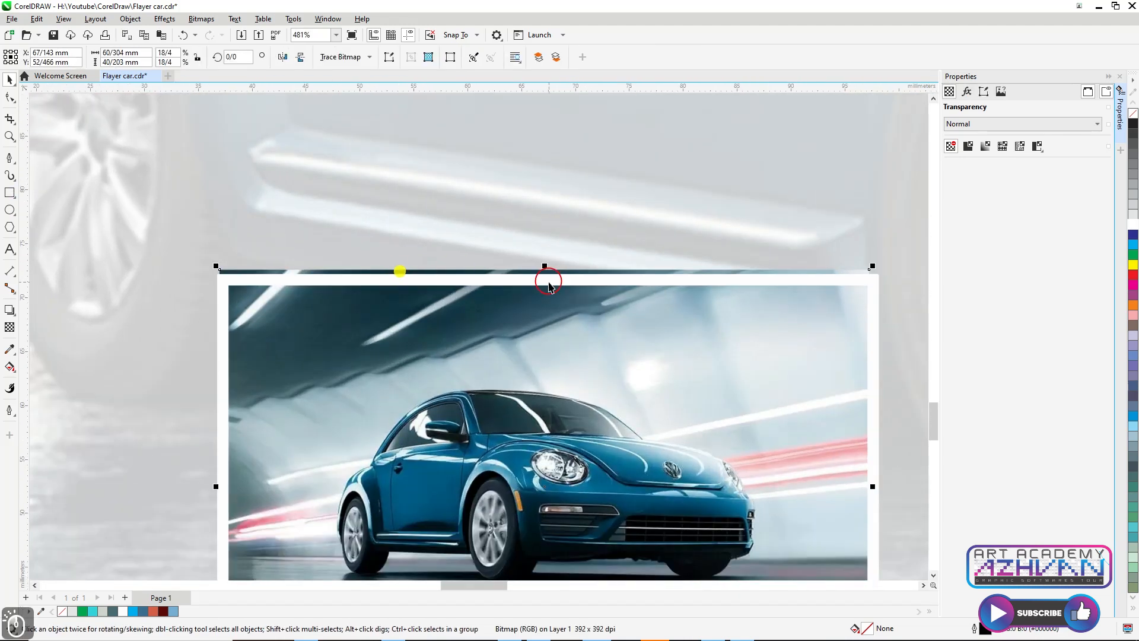
left_click_drag(545, 265, 546, 271)
Move the VOLKSWAGEN title onto the flyer's upper area, over the pale part of the car.
scroll(501, 234, "down", 4)
scroll(386, 282, "down", 1)
scroll(652, 286, "down", 1)
scroll(501, 433, "down", 1)
scroll(534, 302, "down", 1)
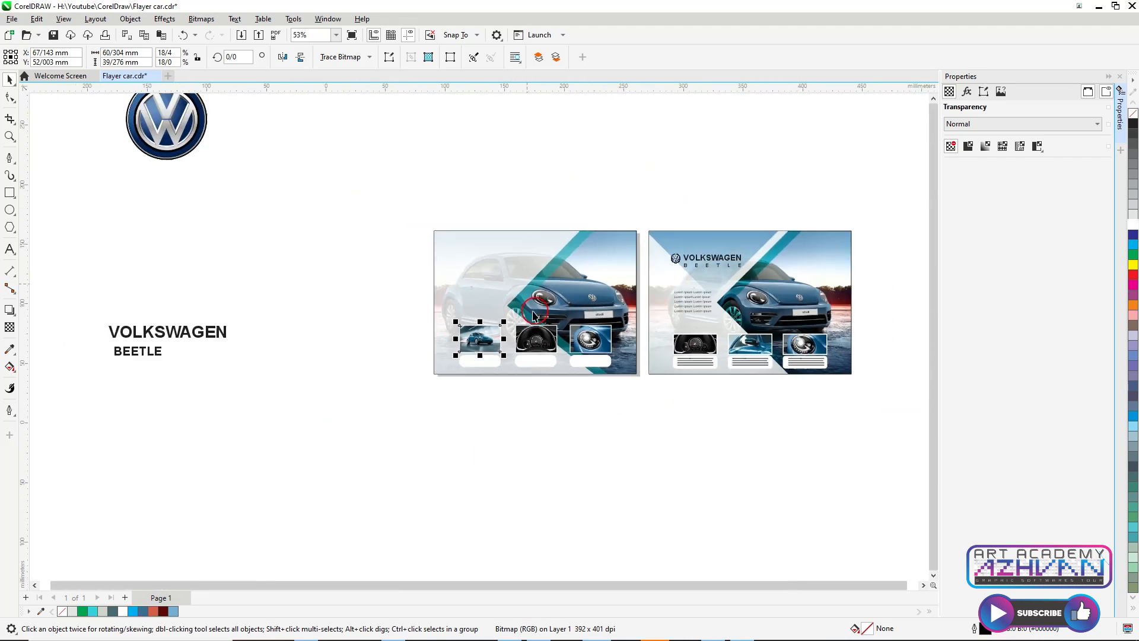
left_click(227, 351)
left_click_drag(196, 337, 531, 265)
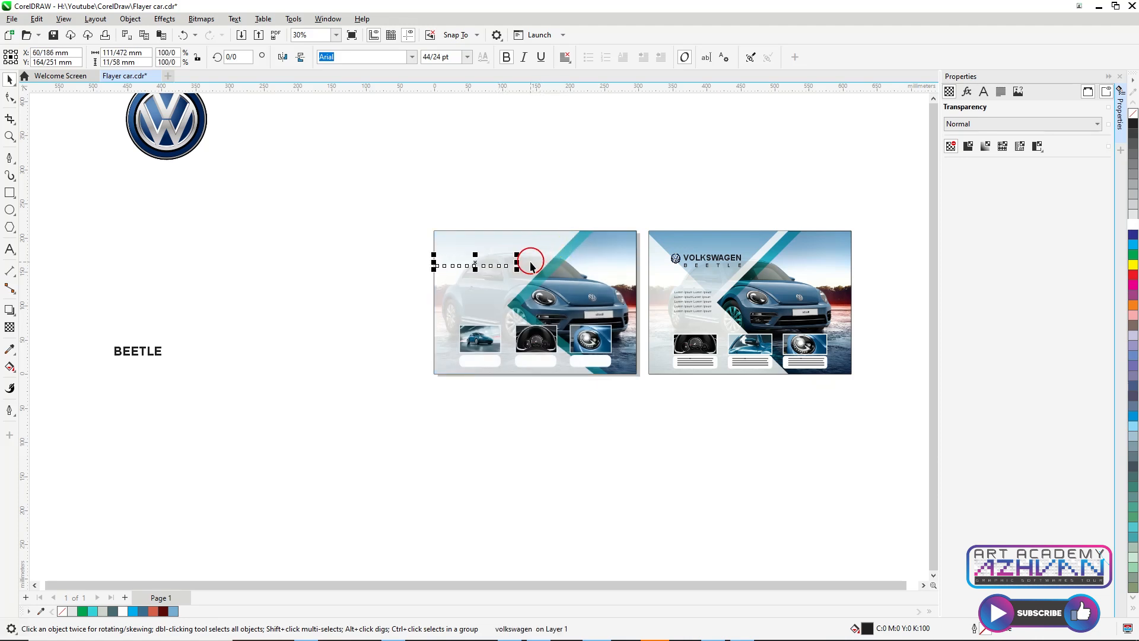
scroll(501, 247, "up", 2)
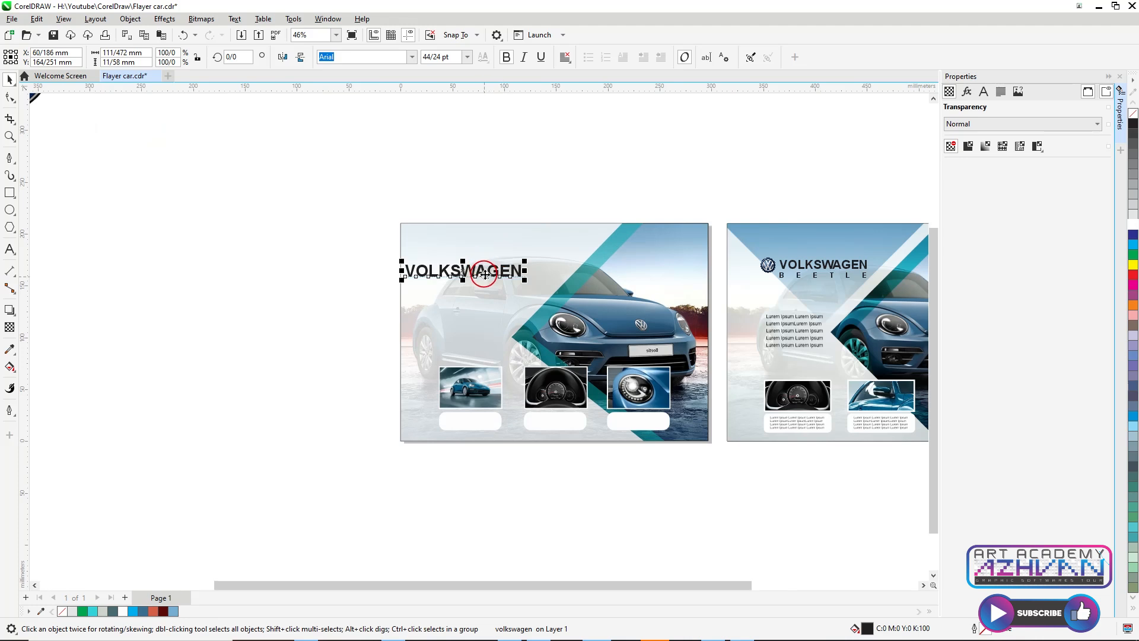
scroll(483, 274, "up", 2)
left_click_drag(495, 268, 562, 257)
Move the BEETLE text under the VOLKSWAGEN title and scale it down to about 32.5 × 6 mm.
scroll(127, 358, "down", 2)
left_click(62, 383)
left_click_drag(62, 382, 488, 270)
scroll(499, 267, "up", 4)
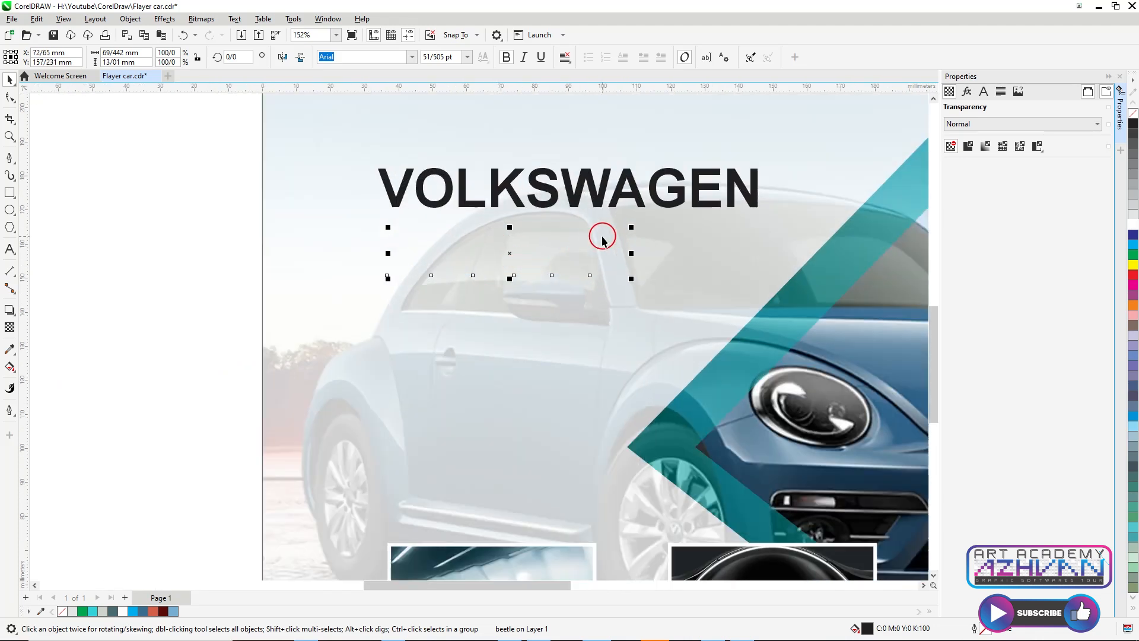
left_click_drag(630, 226, 470, 248)
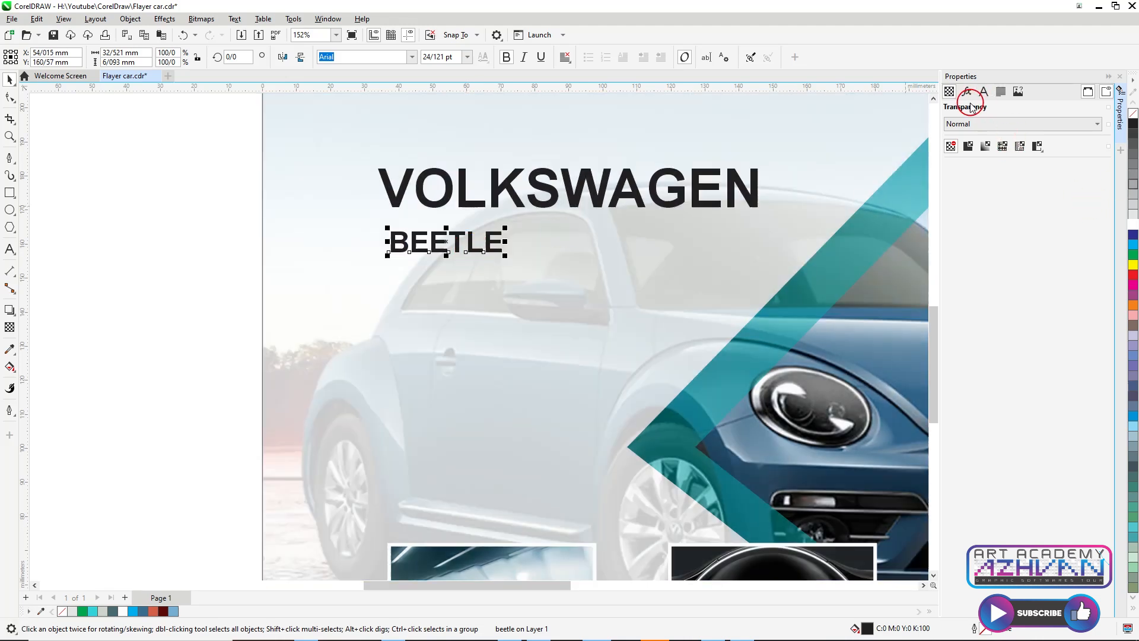
Set the BEETLE text's character spacing to 640 % so it spans the width of the VOLKSWAGEN title.
key("ctrl+t")
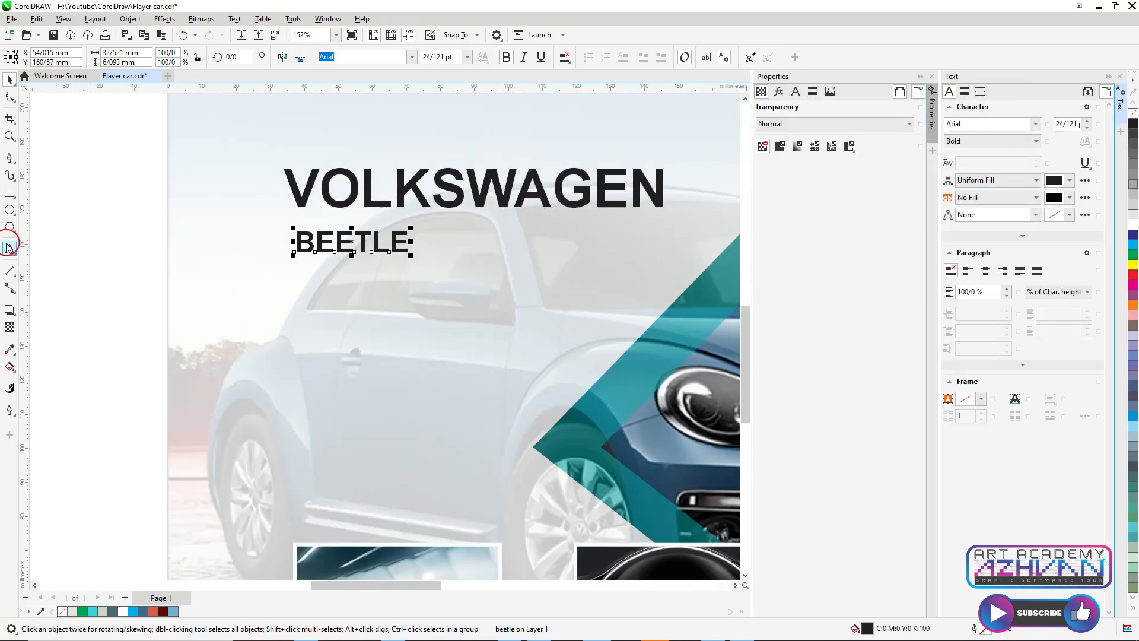
left_click(8, 248)
double_click(341, 249)
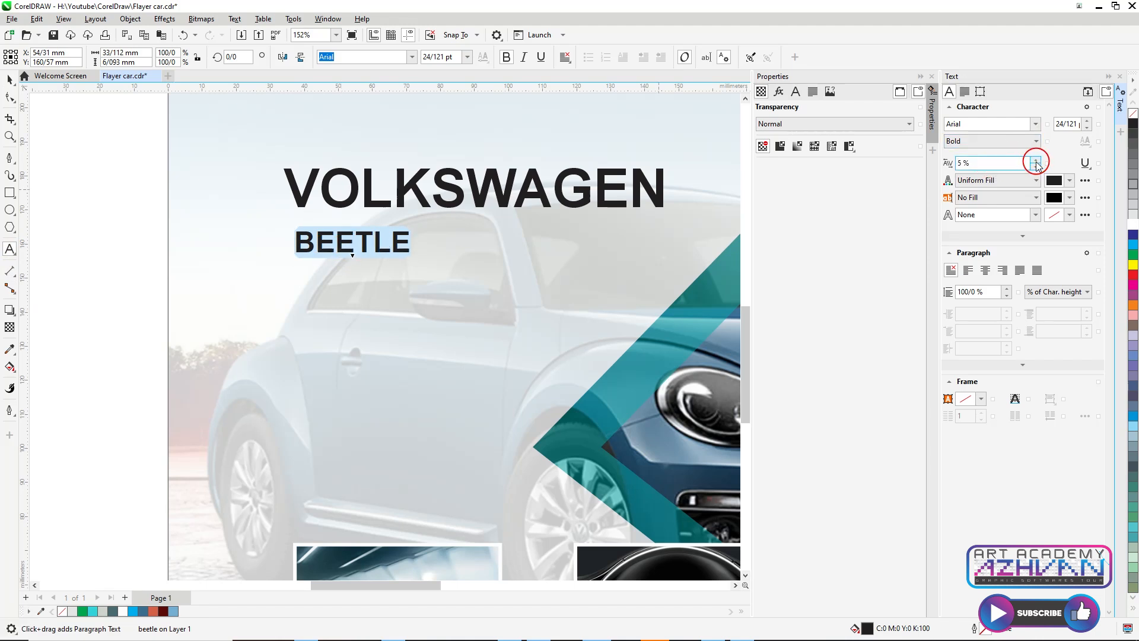
left_click_drag(1037, 163, 1037, 93)
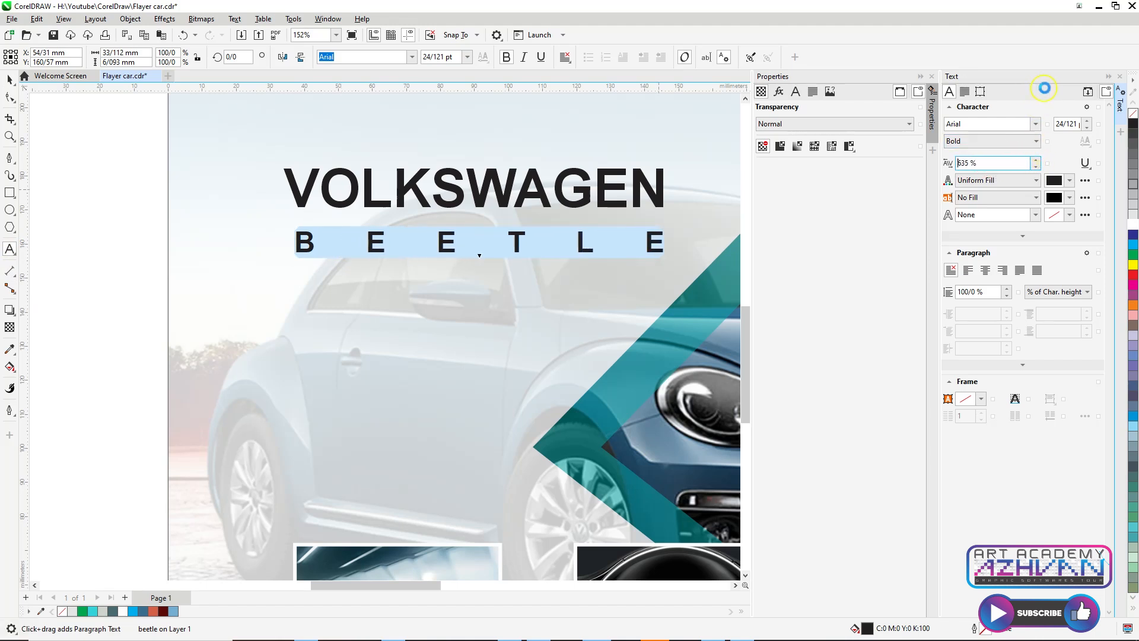
Bring the VW logo onto the flyer in front of the artwork and scale it down to about 26 × 26 mm beside the title.
scroll(379, 302, "down", 6)
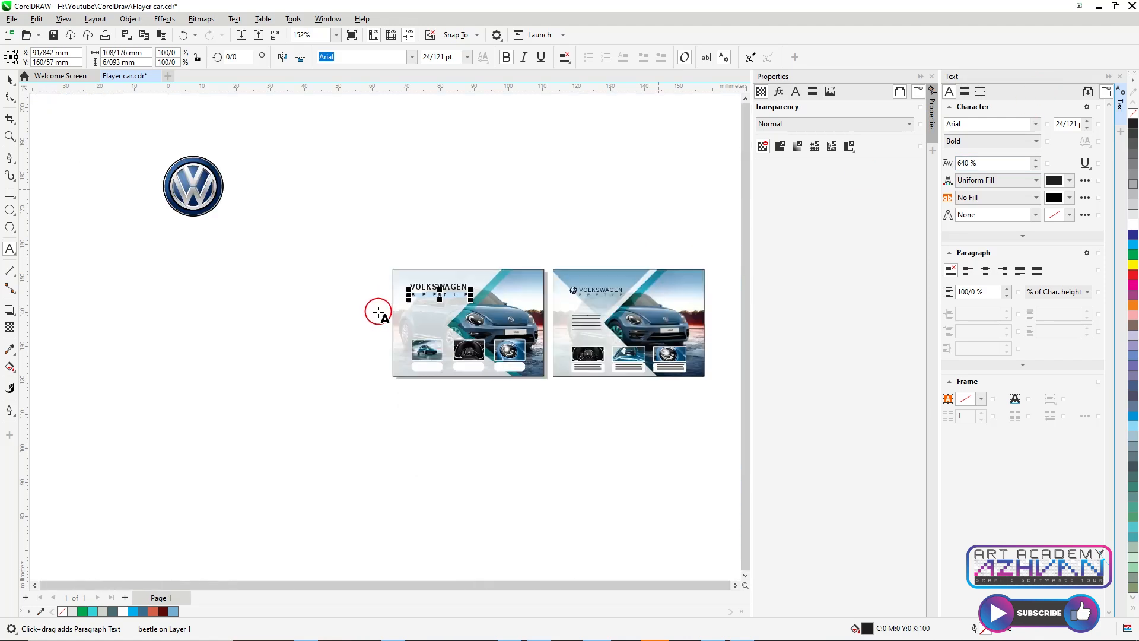
left_click(7, 80)
left_click_drag(206, 190, 411, 304)
scroll(426, 291, "up", 1)
scroll(426, 290, "up", 4)
key("ctrl+Home")
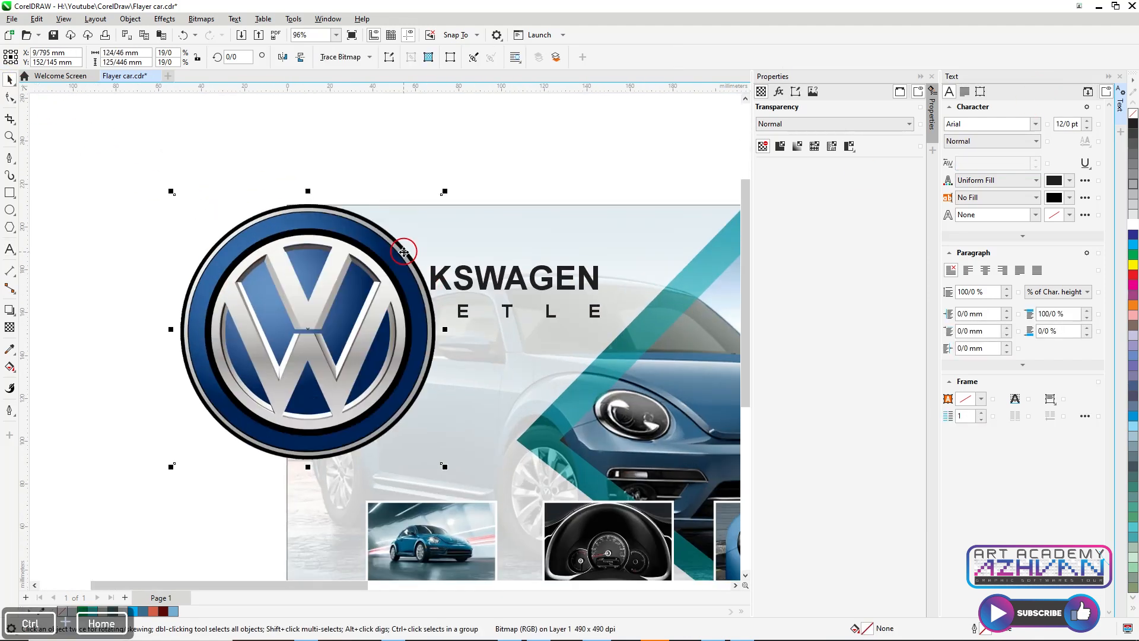
left_click_drag(444, 191, 325, 294)
scroll(341, 285, "up", 4)
left_click_drag(406, 202, 386, 219)
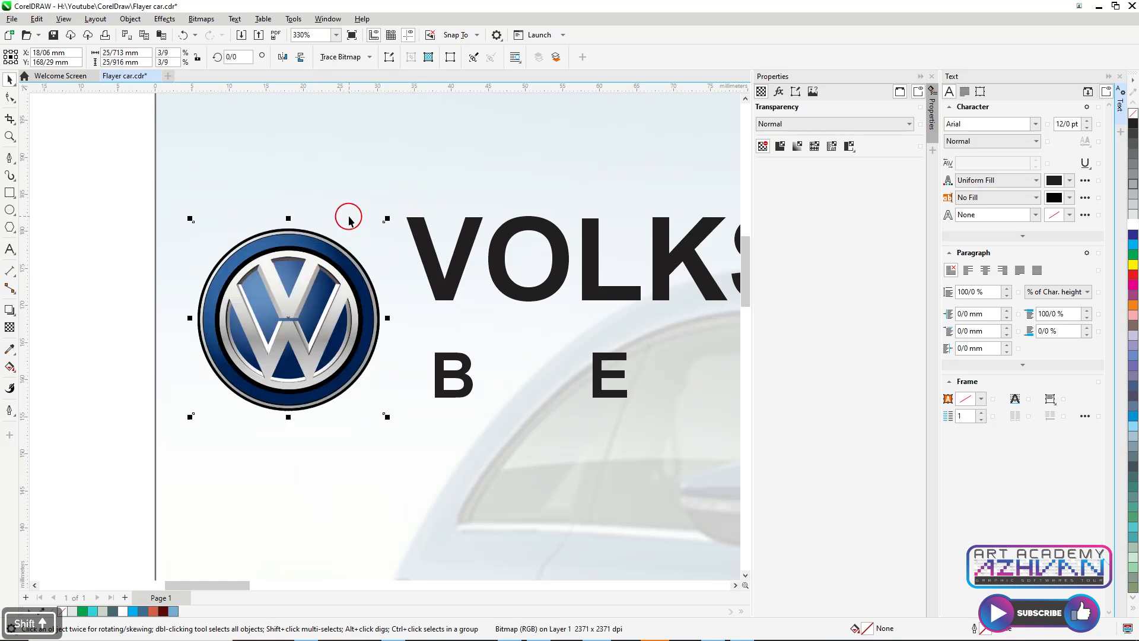
Nudge the VW logo straight up to about Y 169.4 mm to line up with the two title lines.
key("Up")
key("Up")
key("Up")
key("Up")
key("Up")
key("Up")
key("Up")
key("Up")
key("Up")
key("Up")
key("Up")
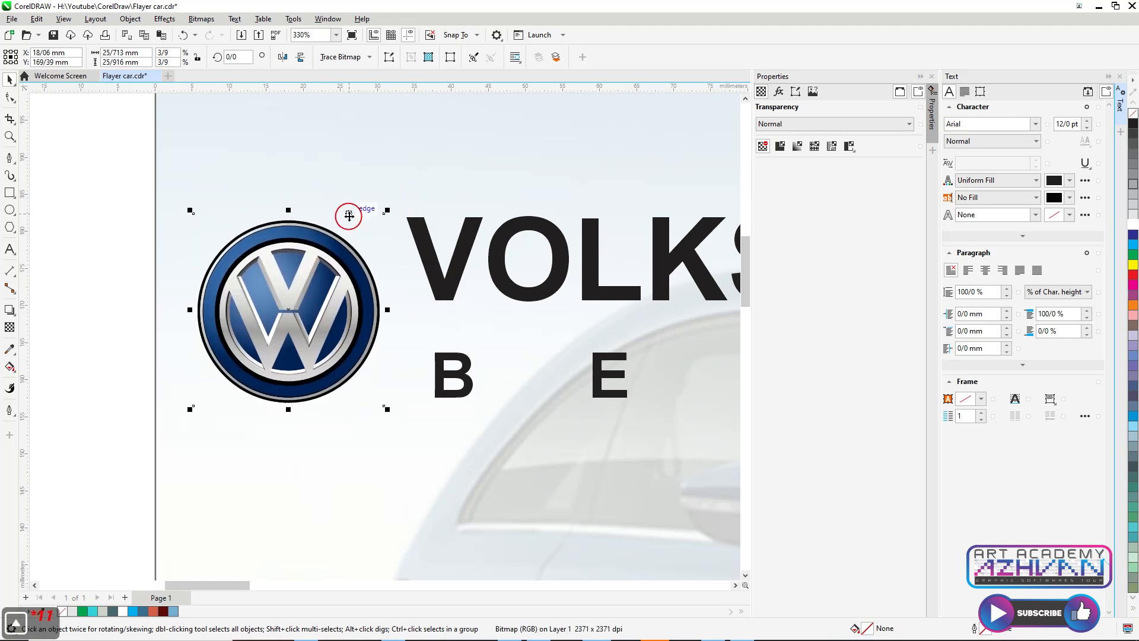
Collapse the Properties and Text dockers to show both flyers side by side.
scroll(281, 250, "down", 6)
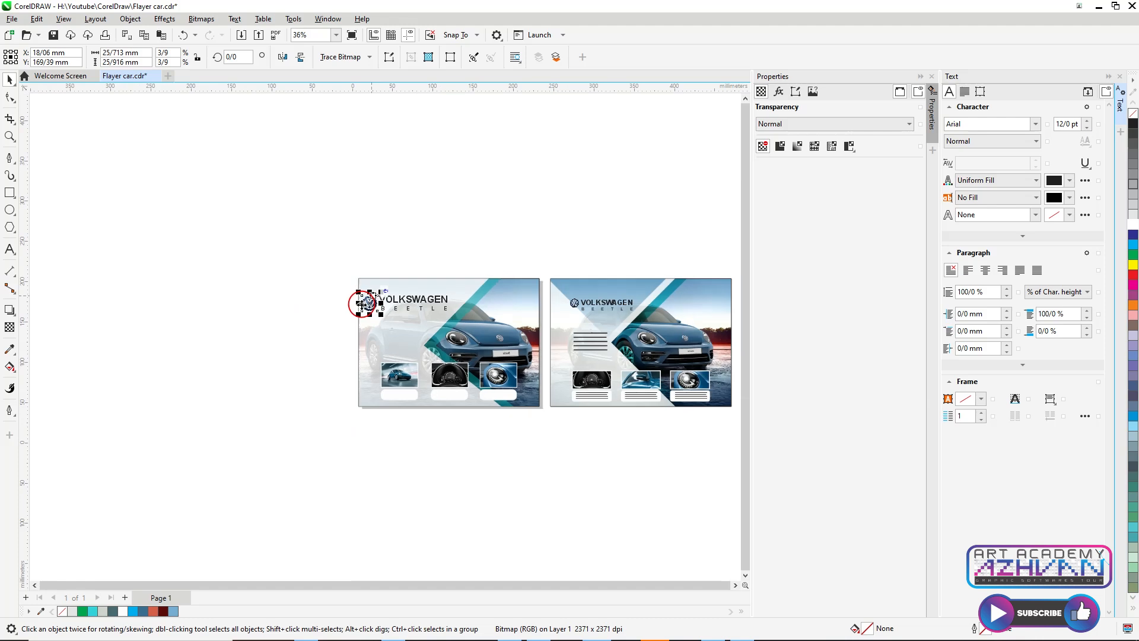
scroll(648, 346, "up", 2)
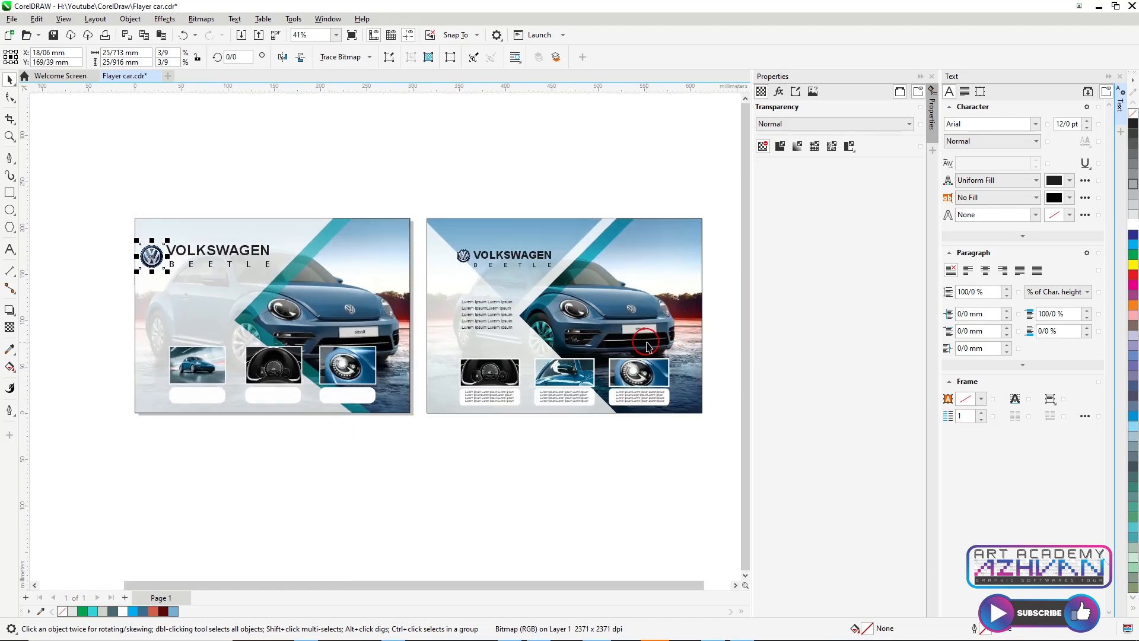
left_click(921, 79)
left_click(1112, 77)
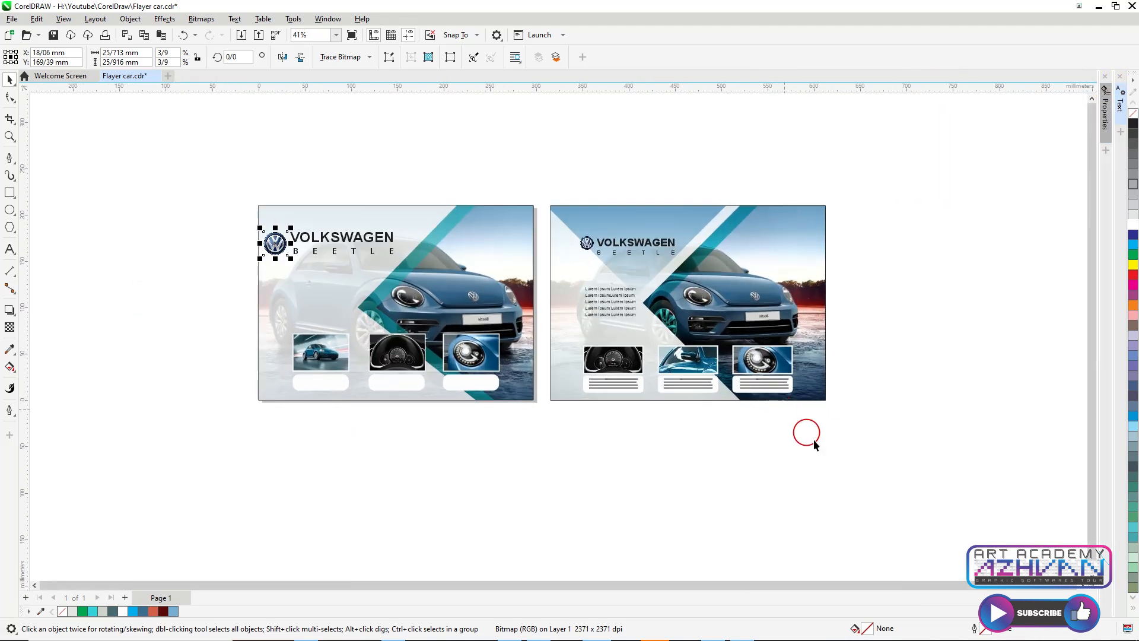